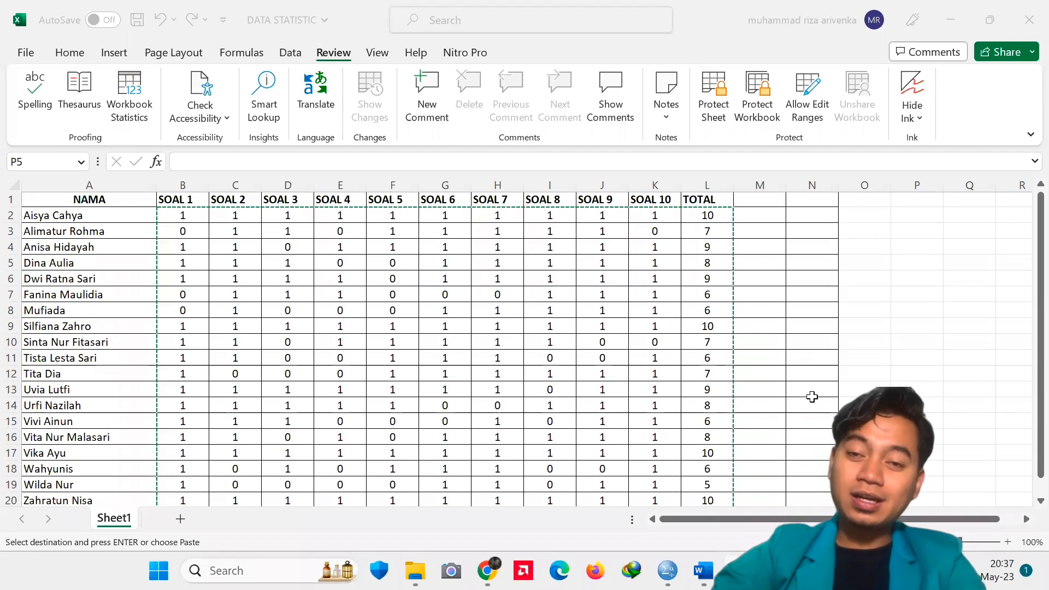
# Step: Copy the item scores and totals in B2:L20 and paste them into the empty SPSS data sheet from the first cell
pyautogui.click(465, 317)
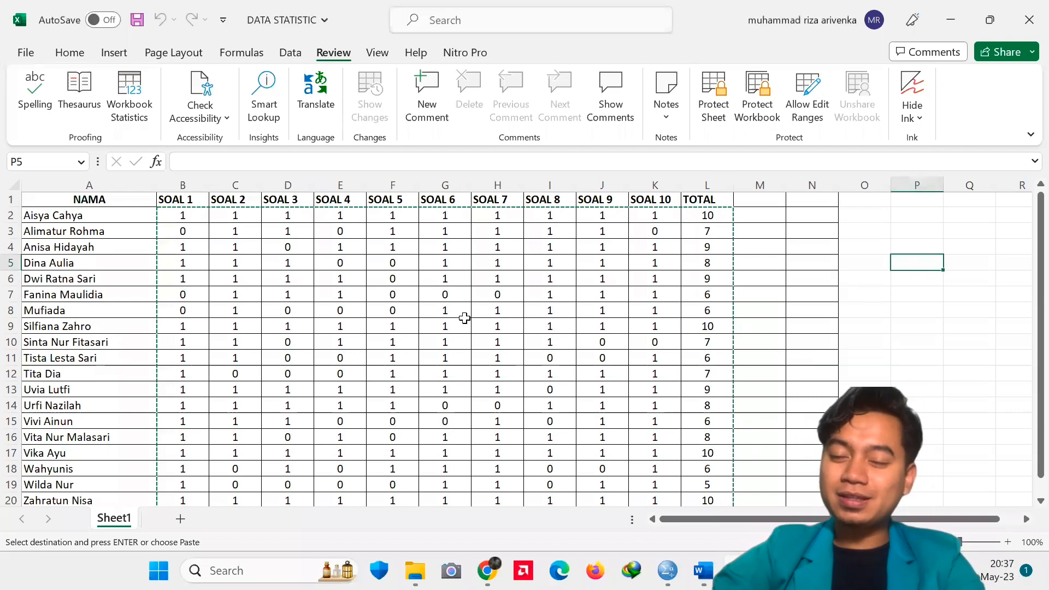
pyautogui.click(180, 215)
pyautogui.moveTo(199, 224); pyautogui.dragTo(718, 471)
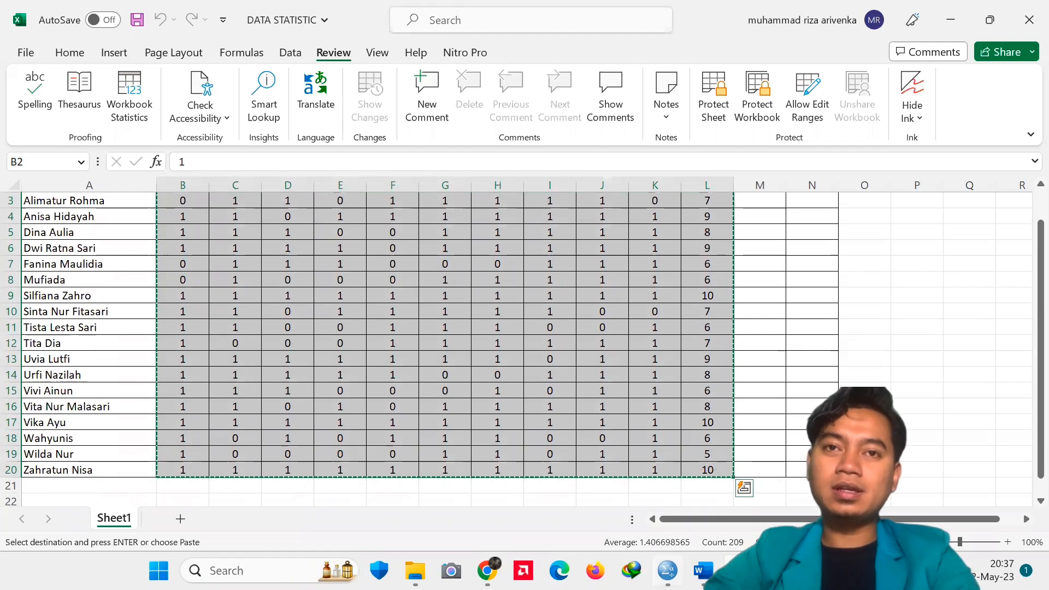
pyautogui.click(667, 570)
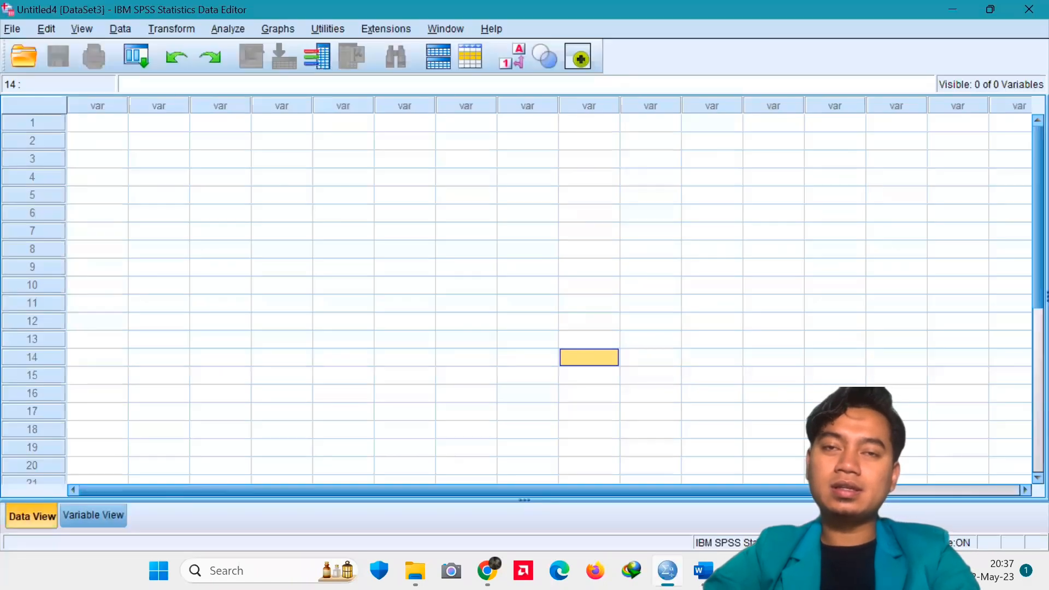
pyautogui.click(106, 124)
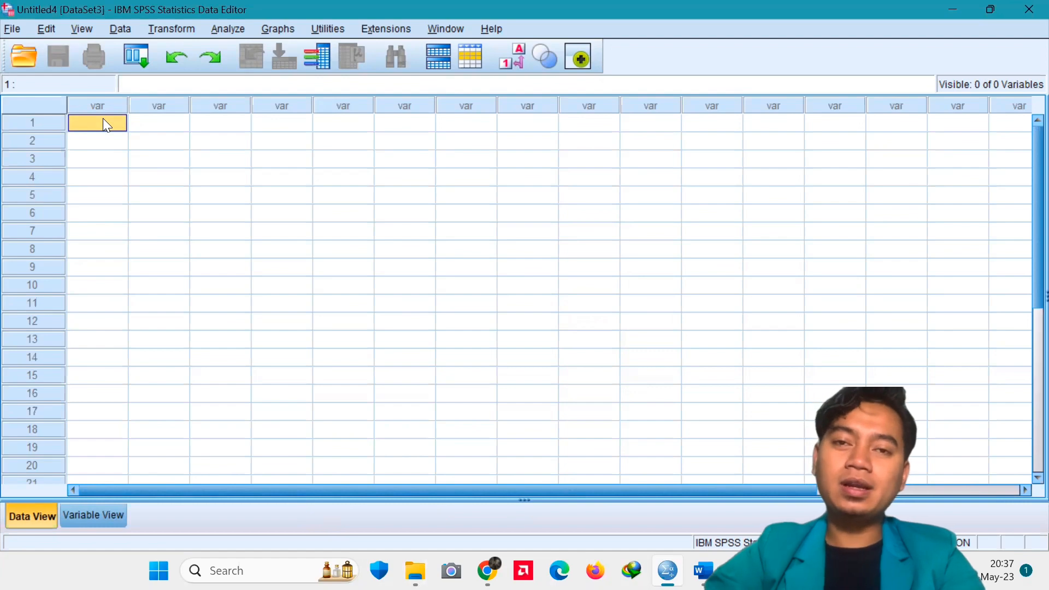
pyautogui.hotkey('ctrl', 'v')
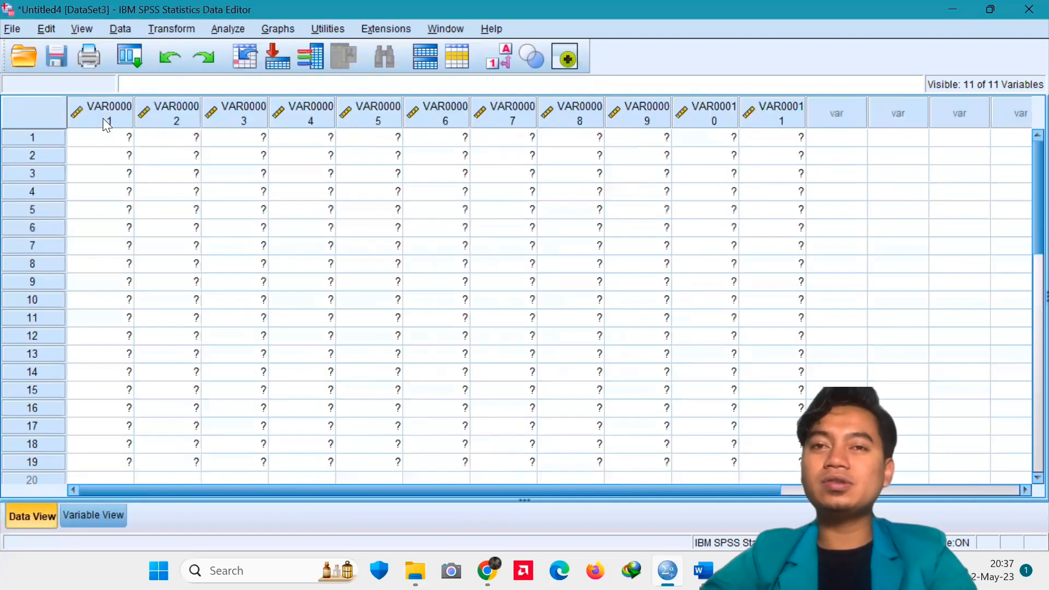
# Step: Run a two-tailed bivariate Pearson correlation on all variables, VAR00001 to VAR00011, with significant correlations flagged
pyautogui.click(235, 30)
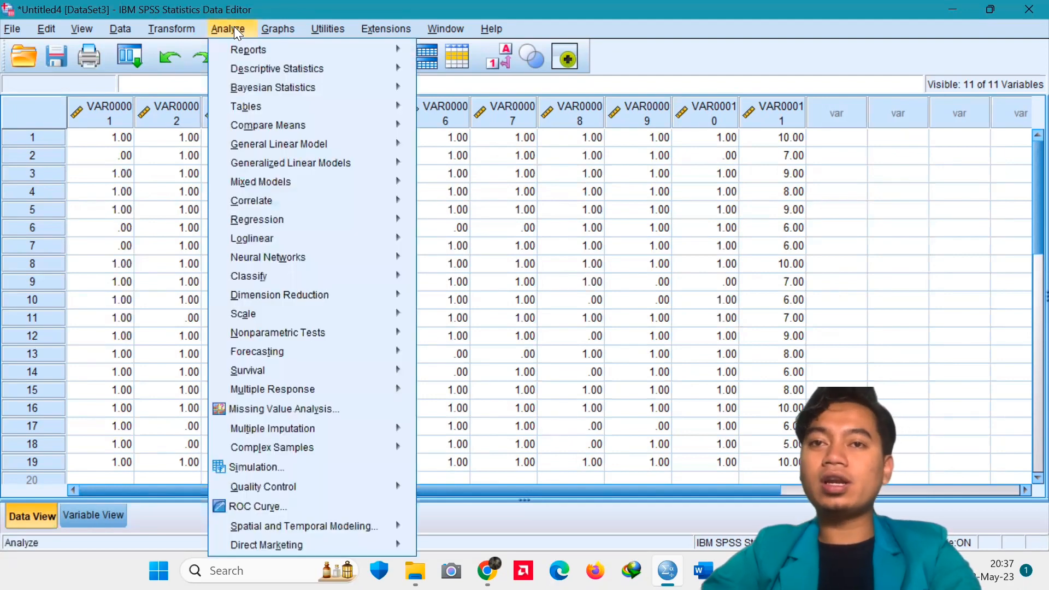
pyautogui.moveTo(284, 198)
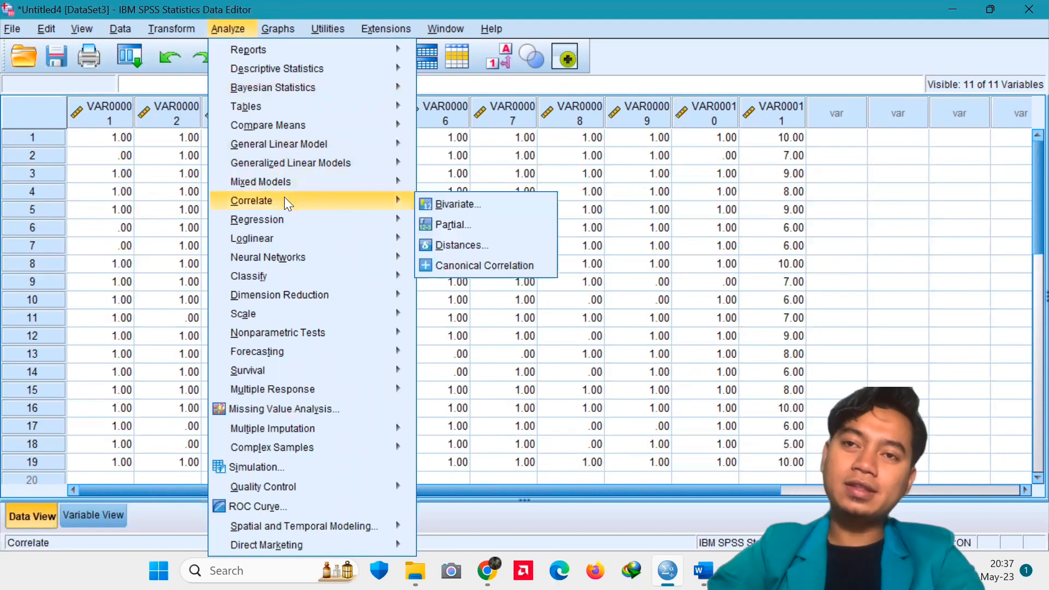
pyautogui.click(471, 209)
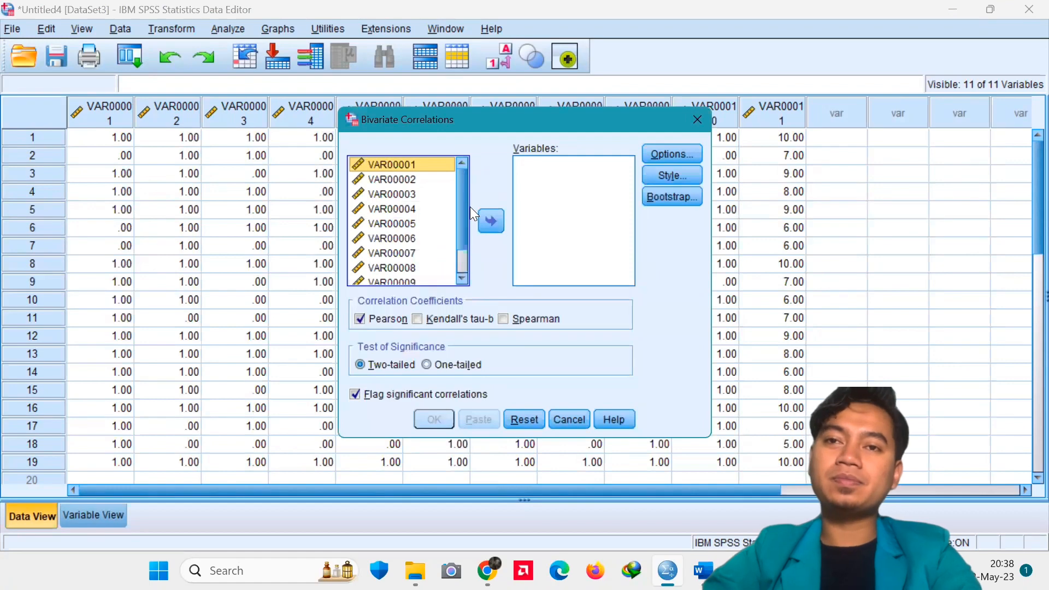
pyautogui.hotkey('ctrl', 'a')
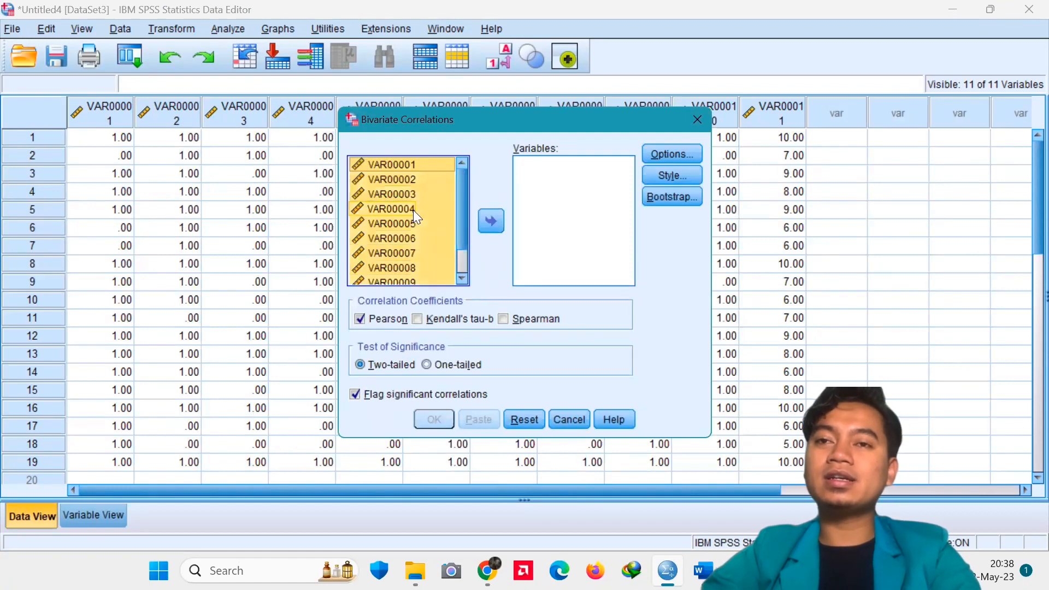
pyautogui.click(494, 220)
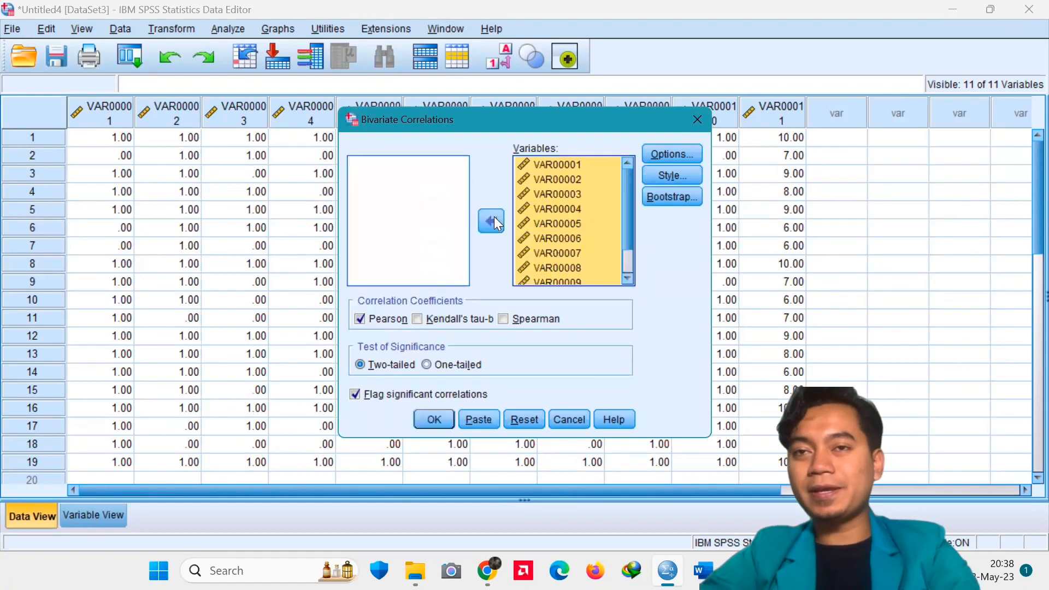
pyautogui.click(431, 419)
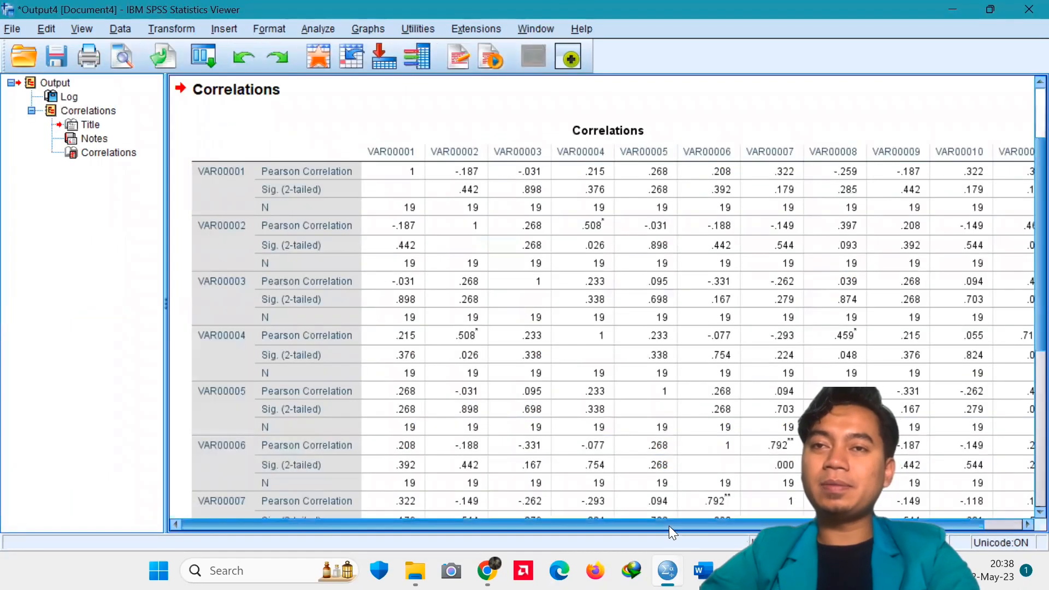
# Step: Examine the Correlations table down the VAR00011 column, comparing each item's Pearson correlation and two-tailed significance with the total score
pyautogui.moveTo(668, 526); pyautogui.dragTo(736, 506)
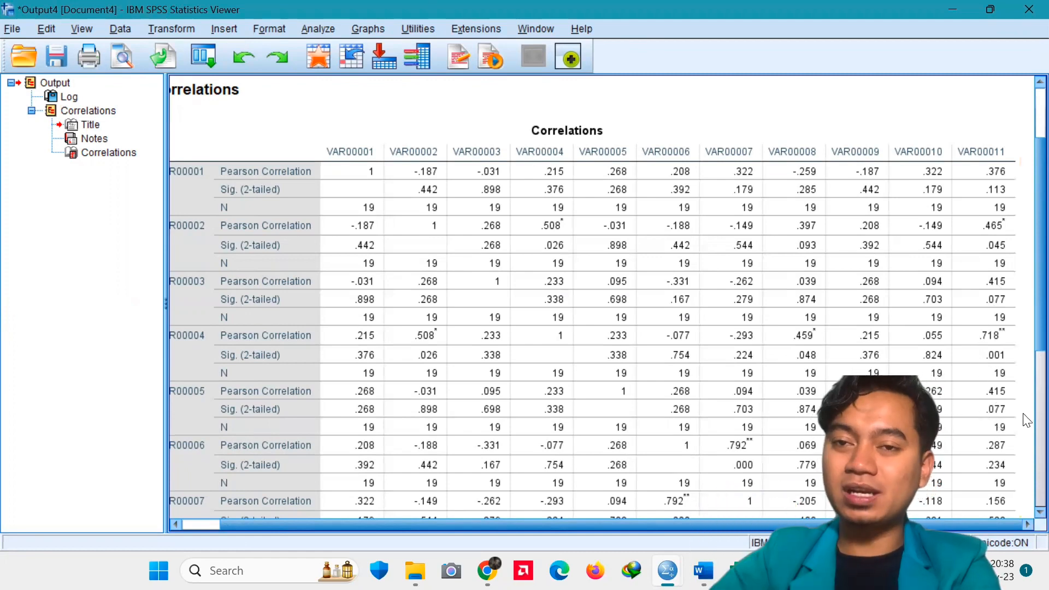
pyautogui.click(949, 461)
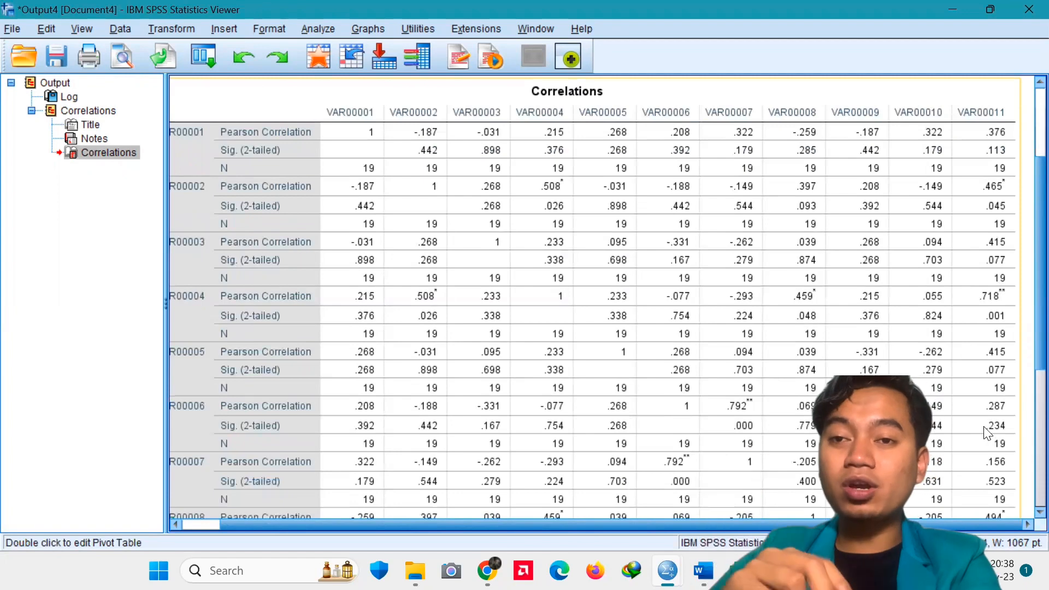
pyautogui.scroll(-3, 992, 481)
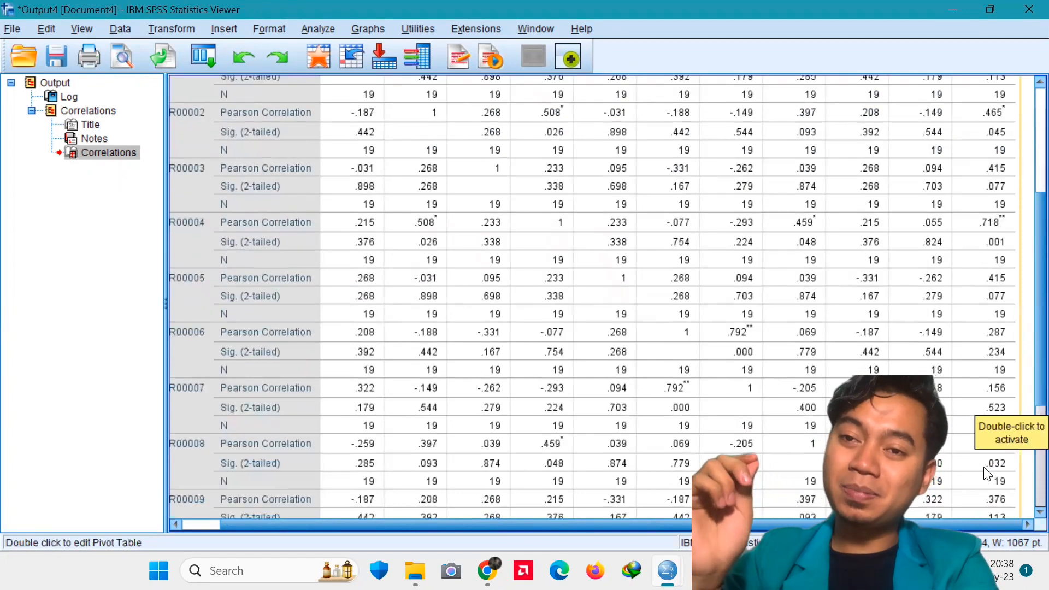
pyautogui.scroll(-3, 983, 481)
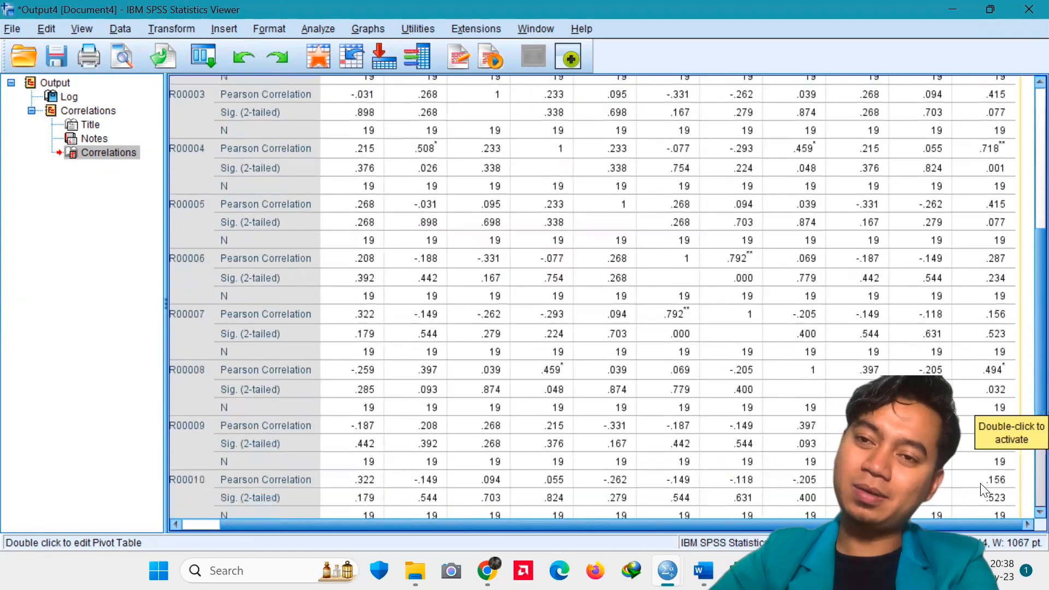
pyautogui.scroll(8, 990, 207)
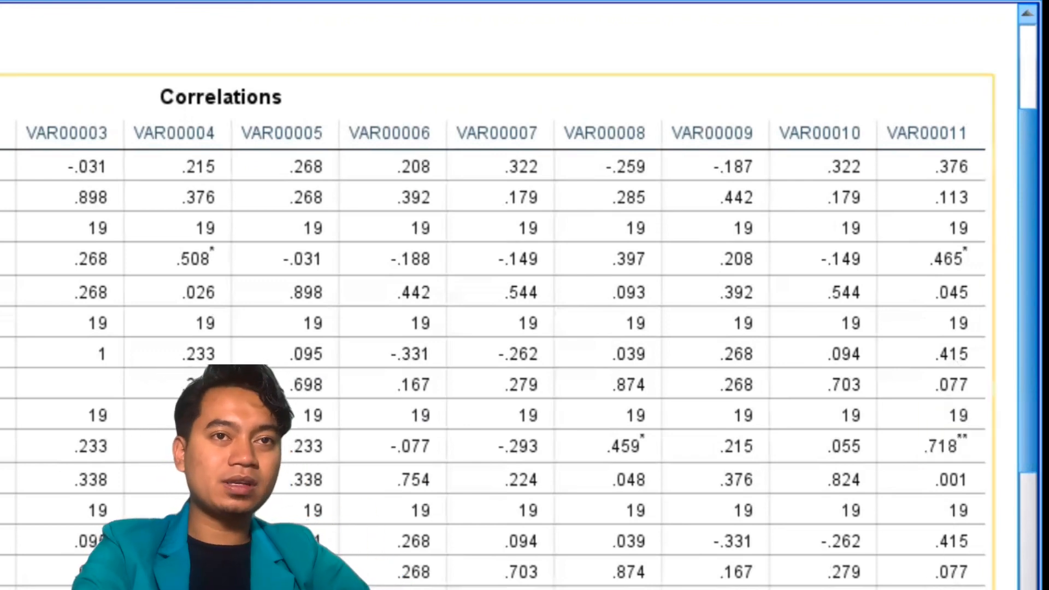
pyautogui.scroll(-2, 492, 306)
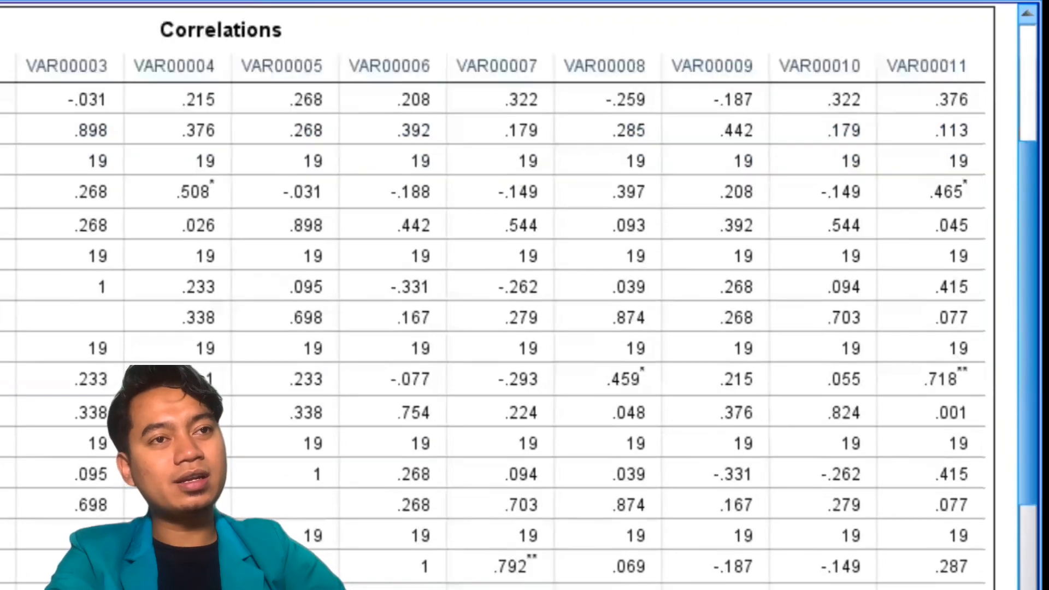
pyautogui.click(869, 586)
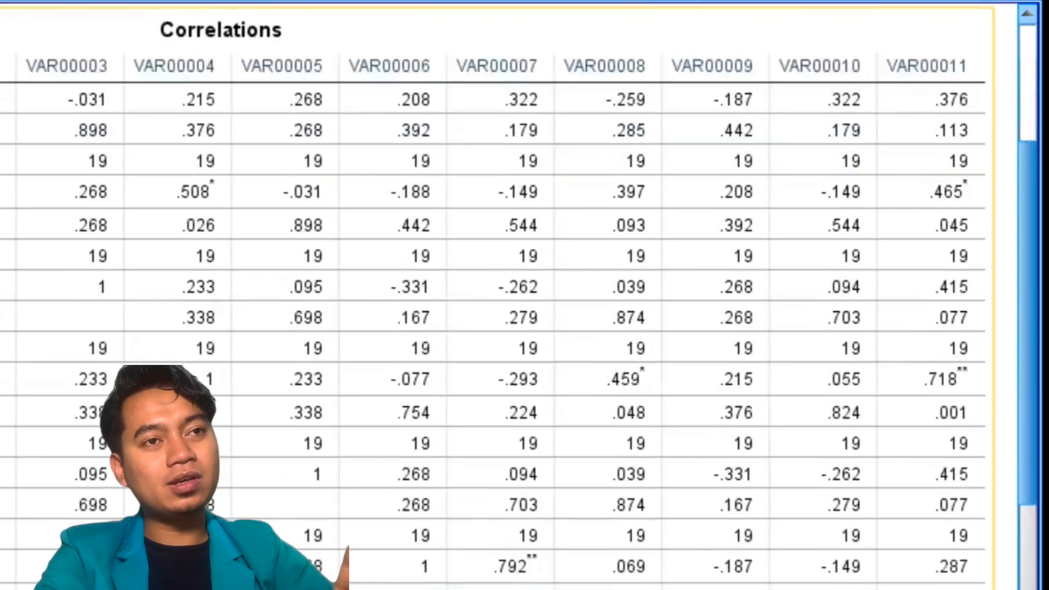
pyautogui.scroll(-4, 491, 306)
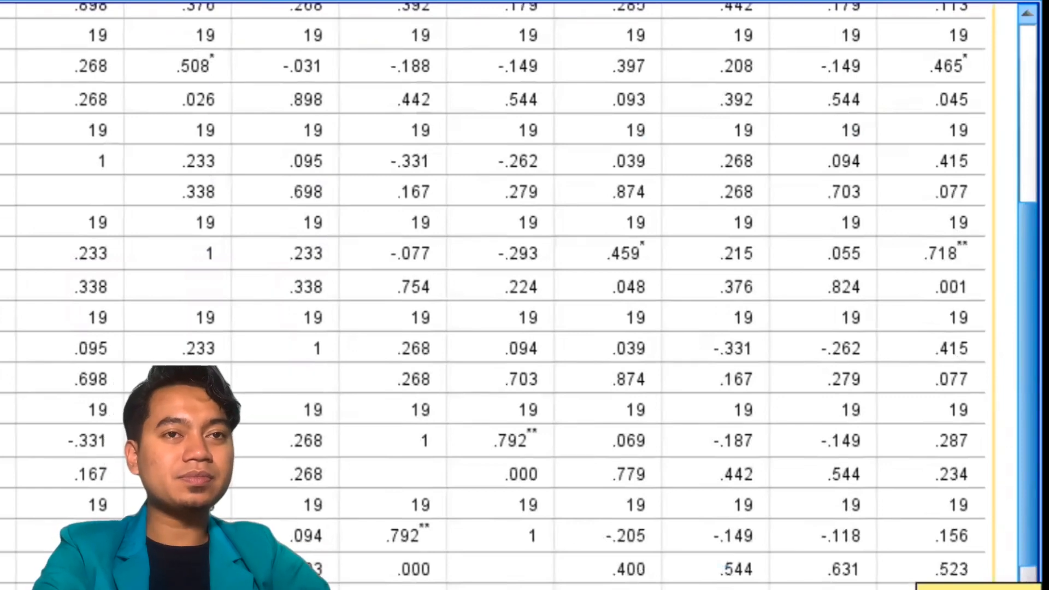
pyautogui.scroll(5, 930, 215)
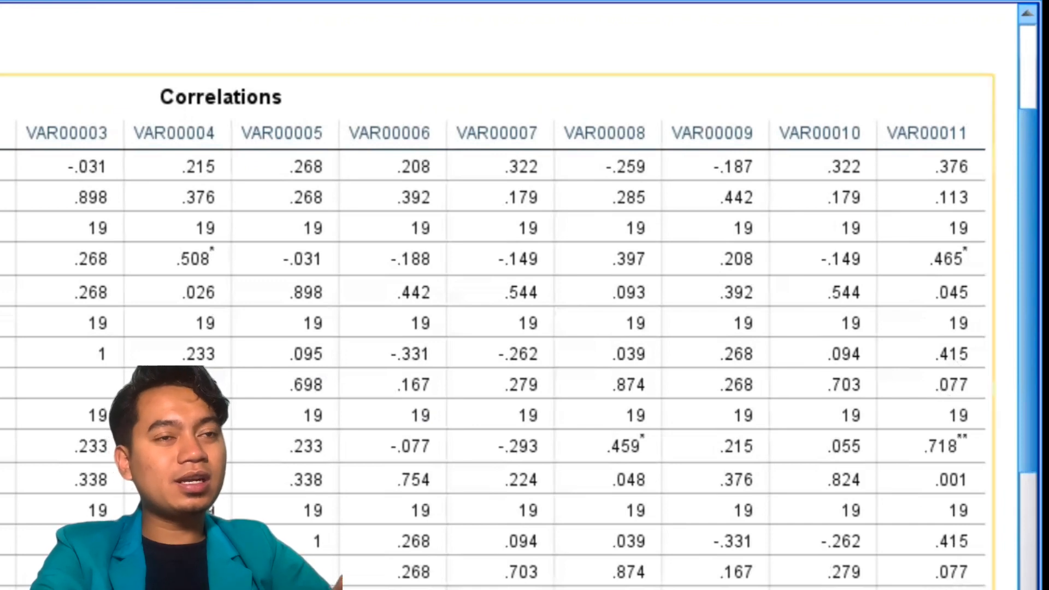
pyautogui.scroll(-2, 492, 328)
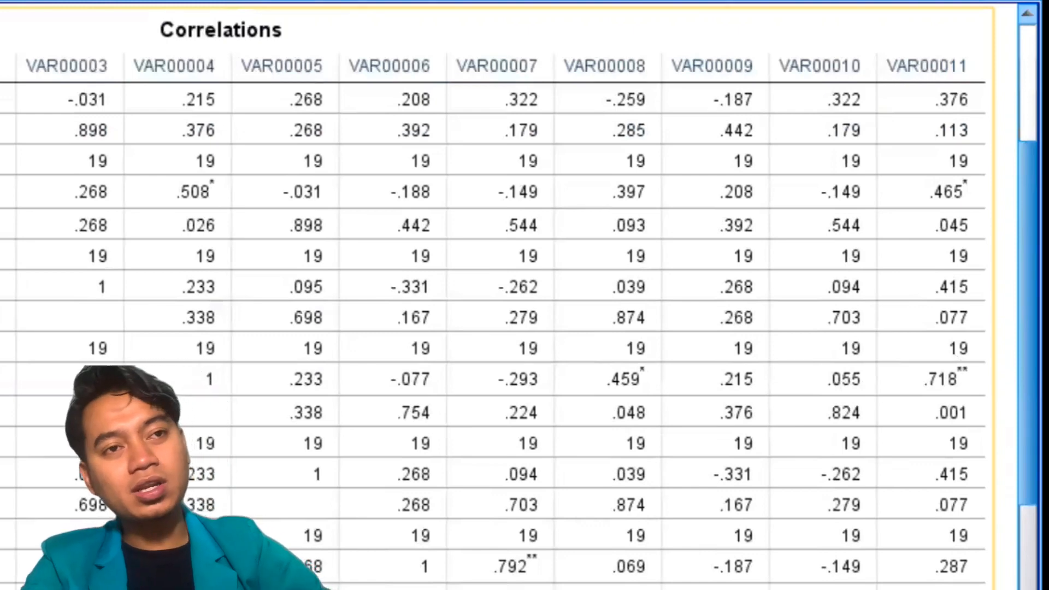
pyautogui.scroll(-4, 491, 328)
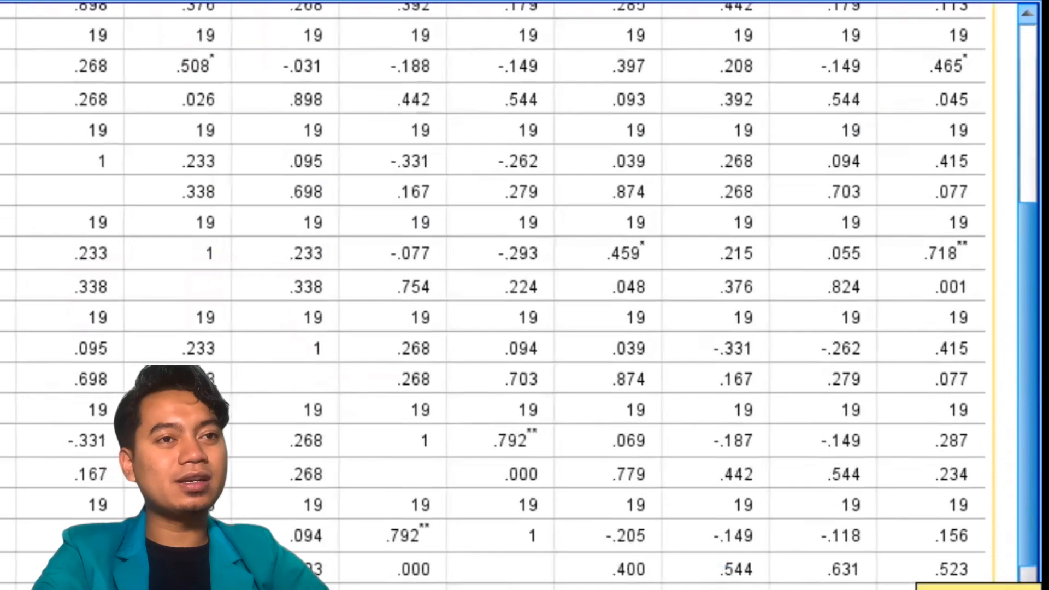
pyautogui.scroll(-6, 491, 328)
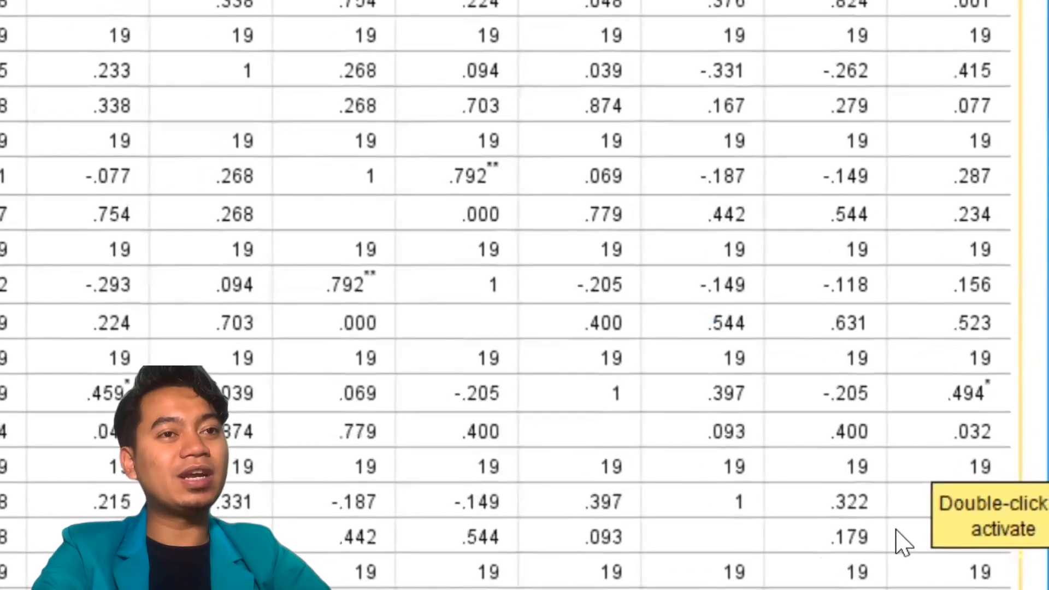
pyautogui.scroll(8, 899, 540)
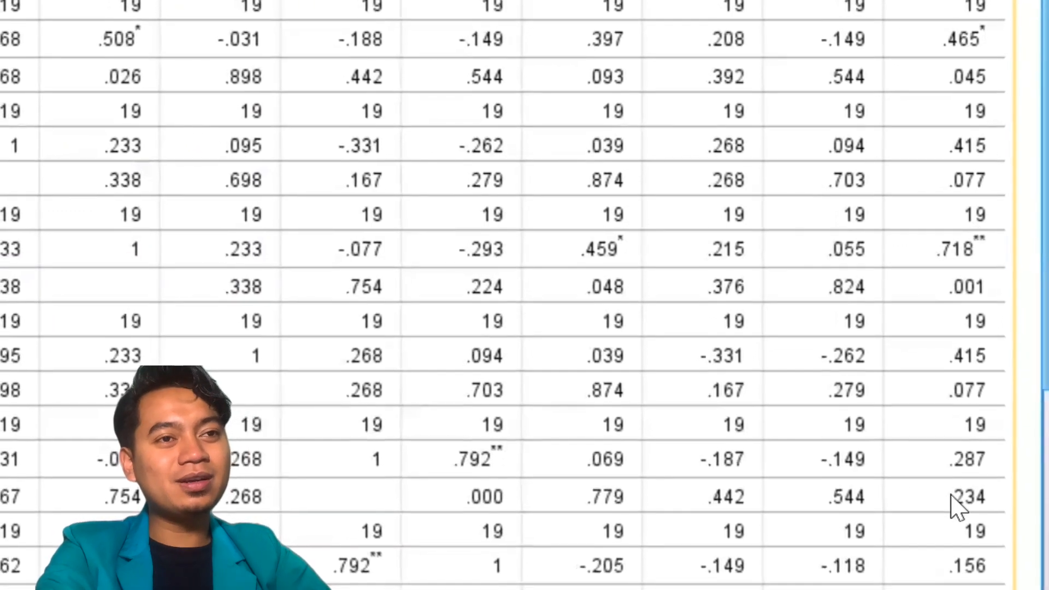
pyautogui.scroll(-8, 982, 513)
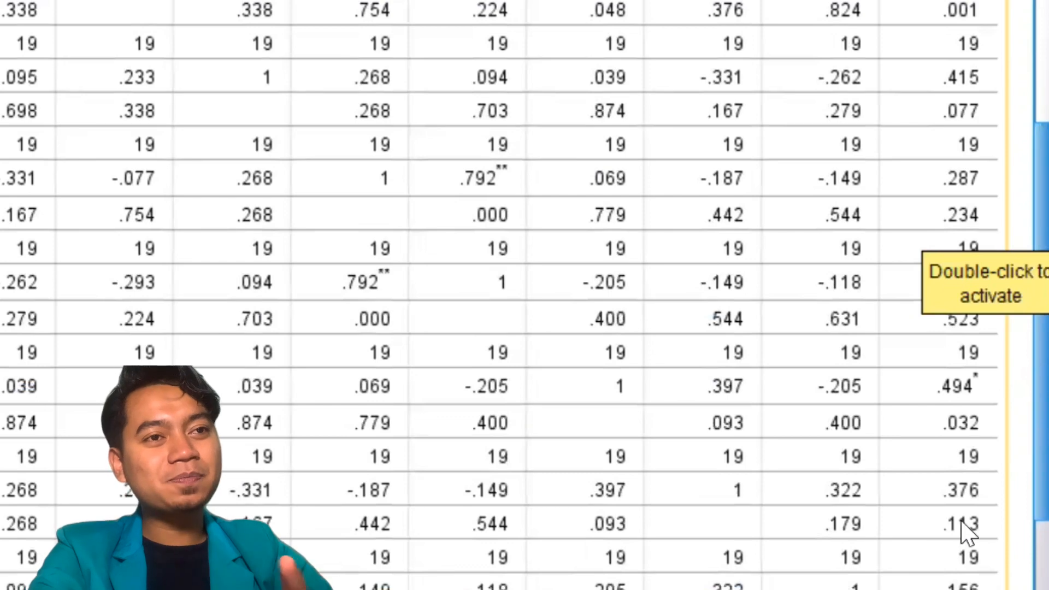
pyautogui.scroll(-5, 970, 533)
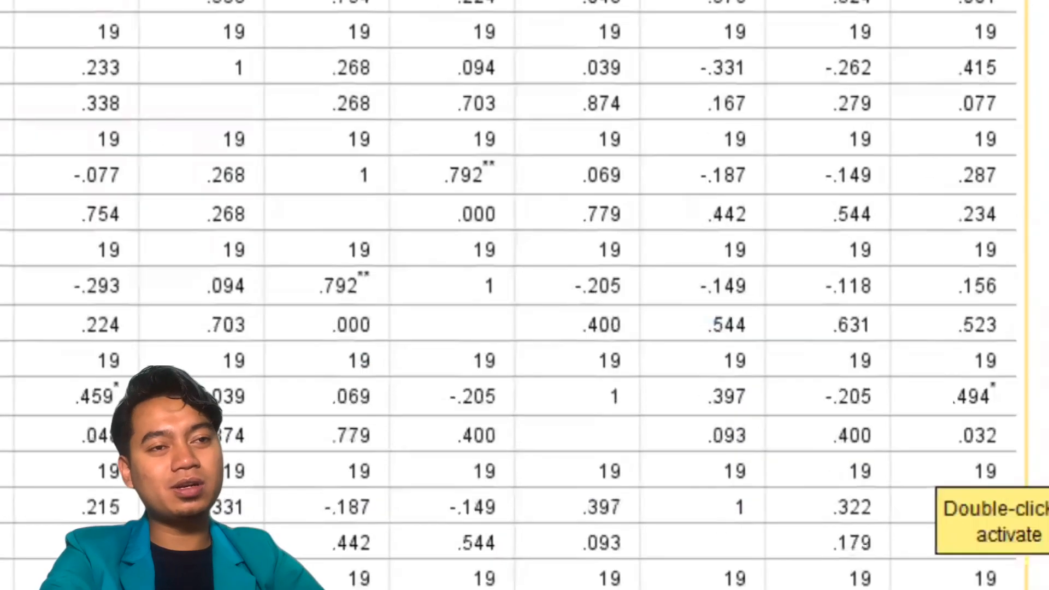
pyautogui.click(936, 536)
pyautogui.scroll(5, 904, 547)
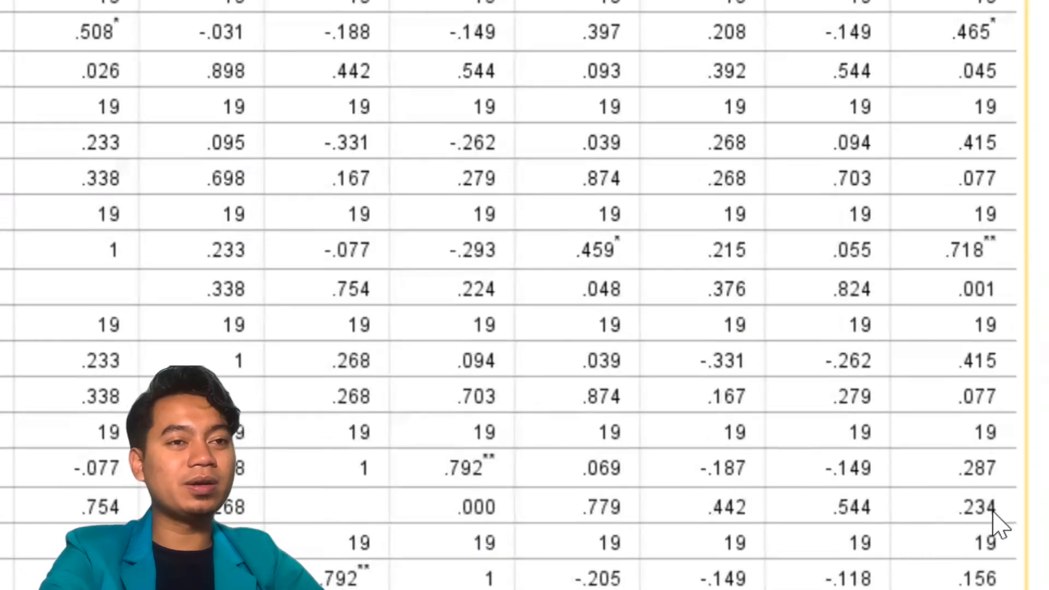
pyautogui.scroll(-5, 994, 525)
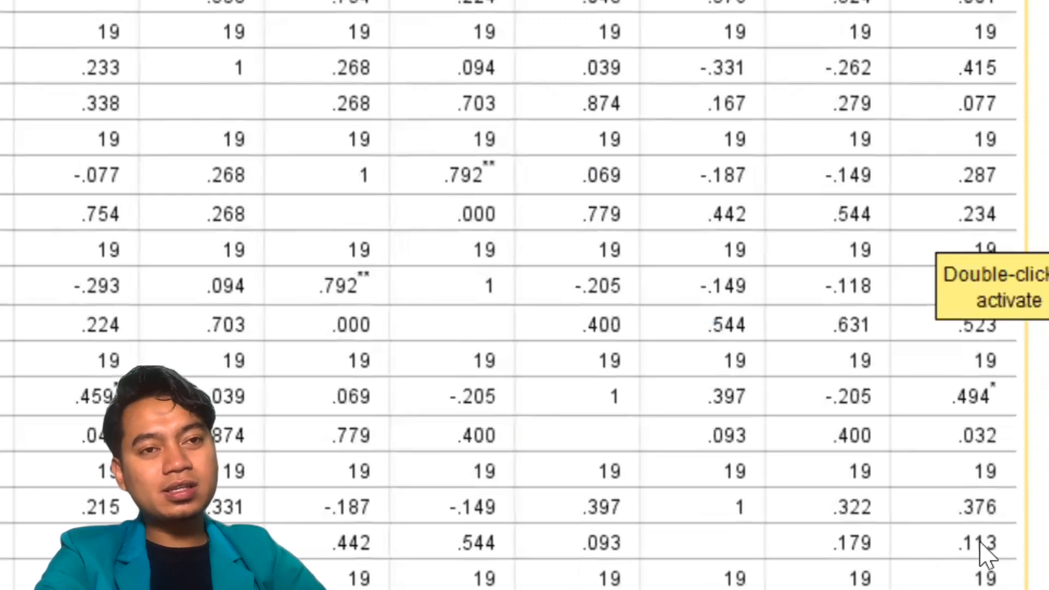
pyautogui.scroll(-5, 988, 552)
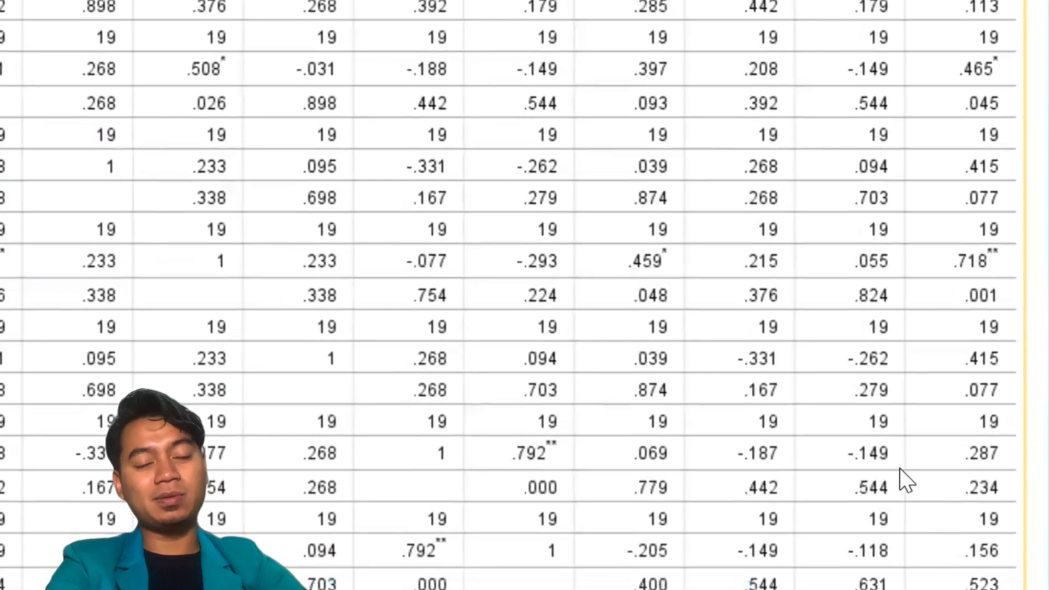
pyautogui.scroll(-3, 995, 485)
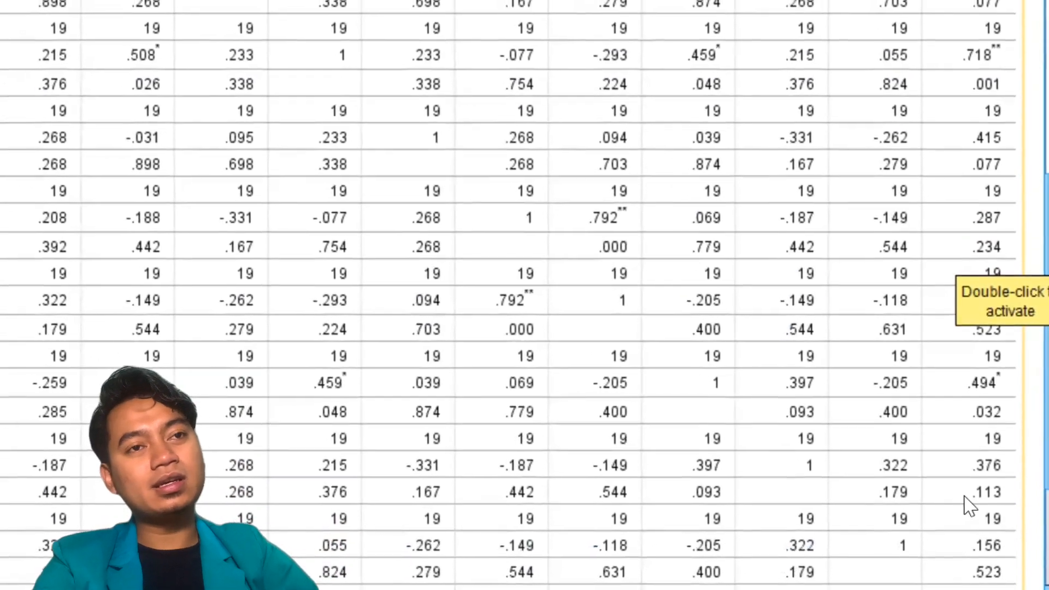
pyautogui.scroll(-3, 995, 486)
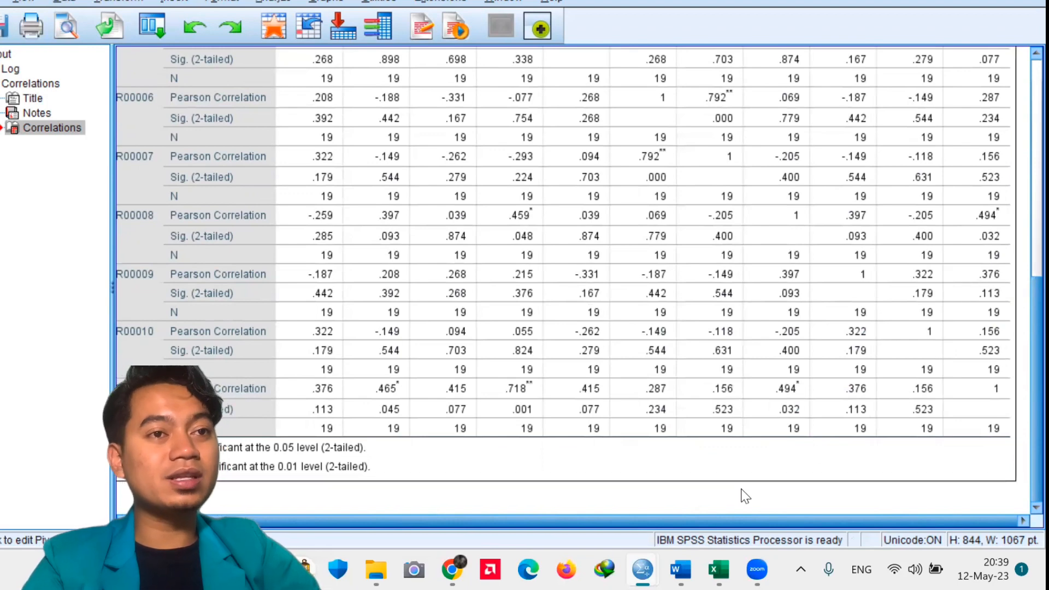
# Step: Set up a reliability analysis on the score data set with all variables, VAR00001 to VAR00011, as items
pyautogui.moveTo(643, 569)
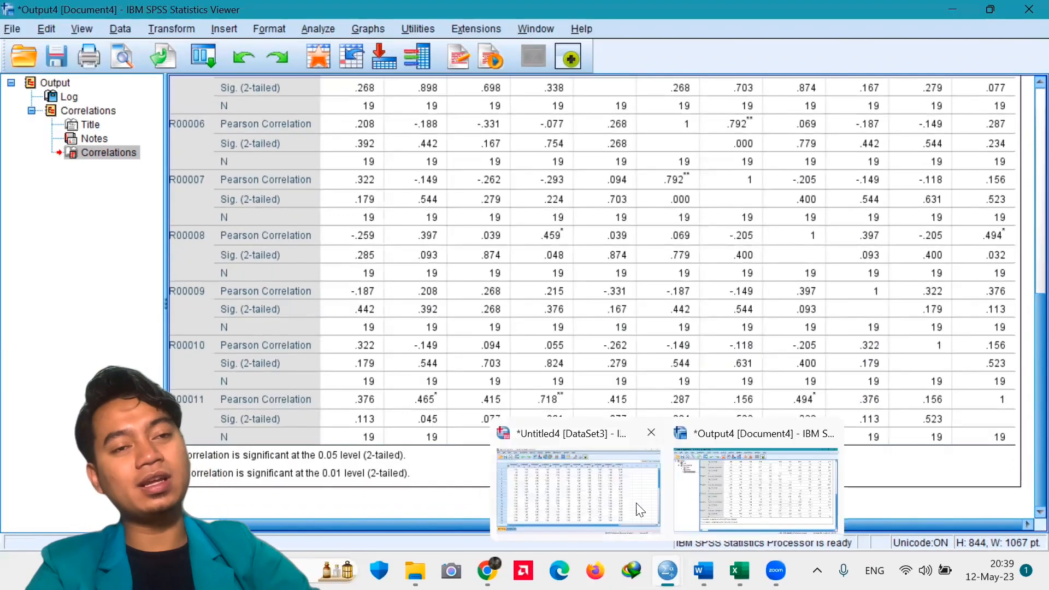
pyautogui.click(621, 487)
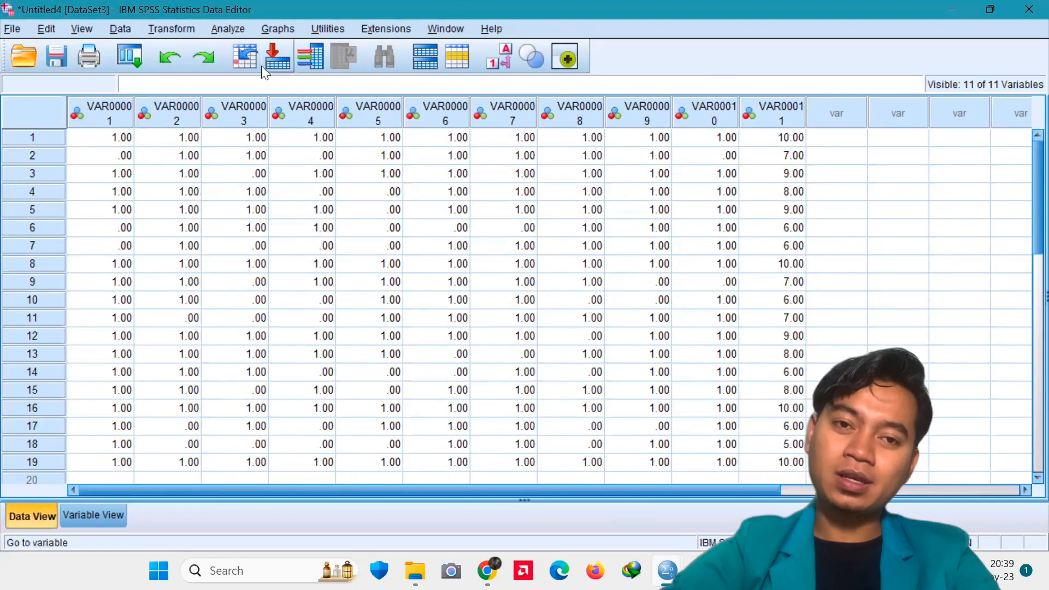
pyautogui.click(215, 28)
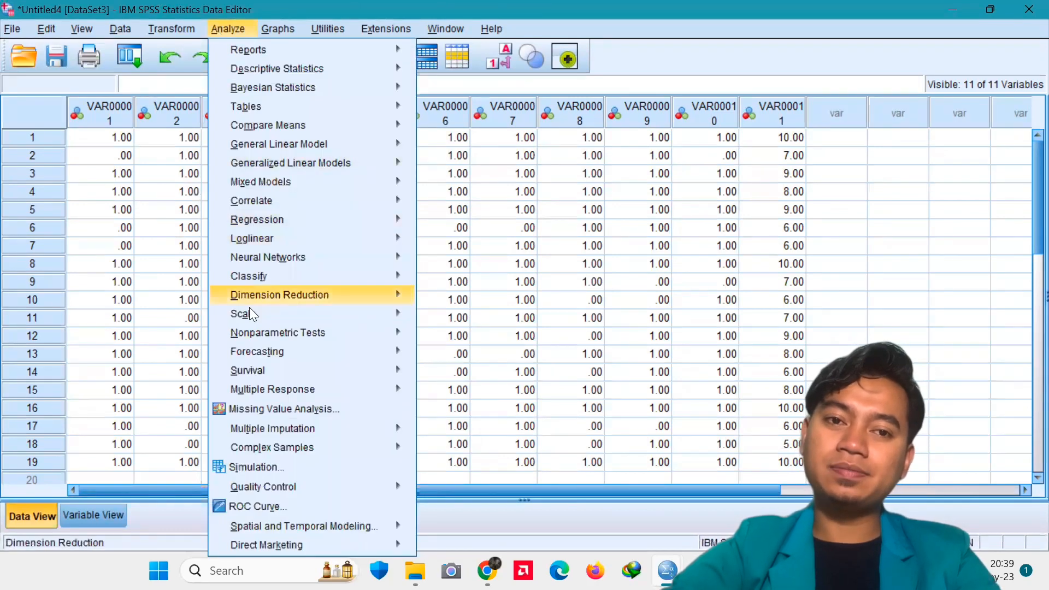
pyautogui.moveTo(253, 316)
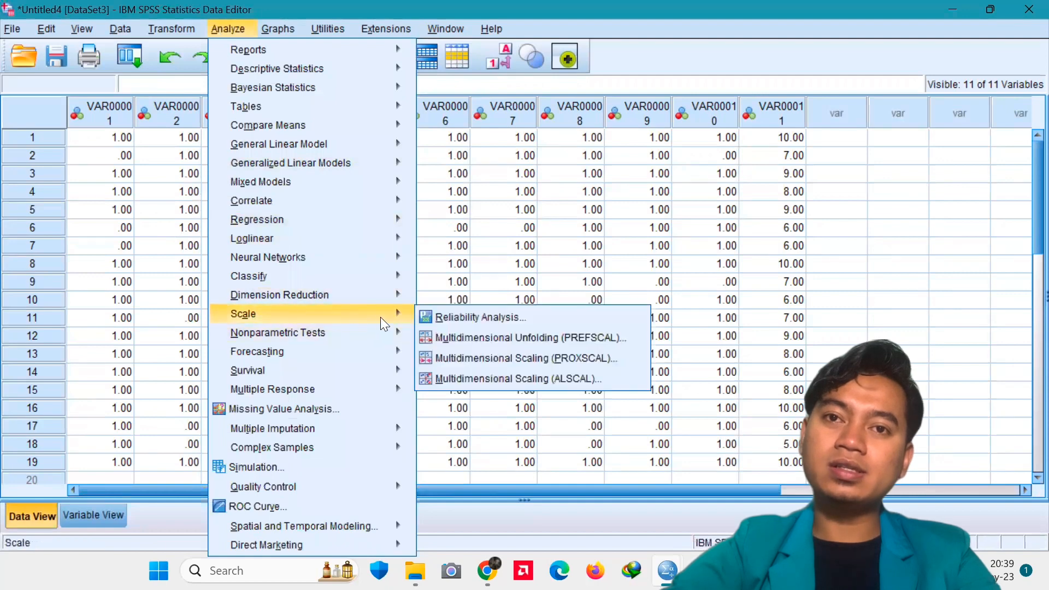
pyautogui.click(453, 318)
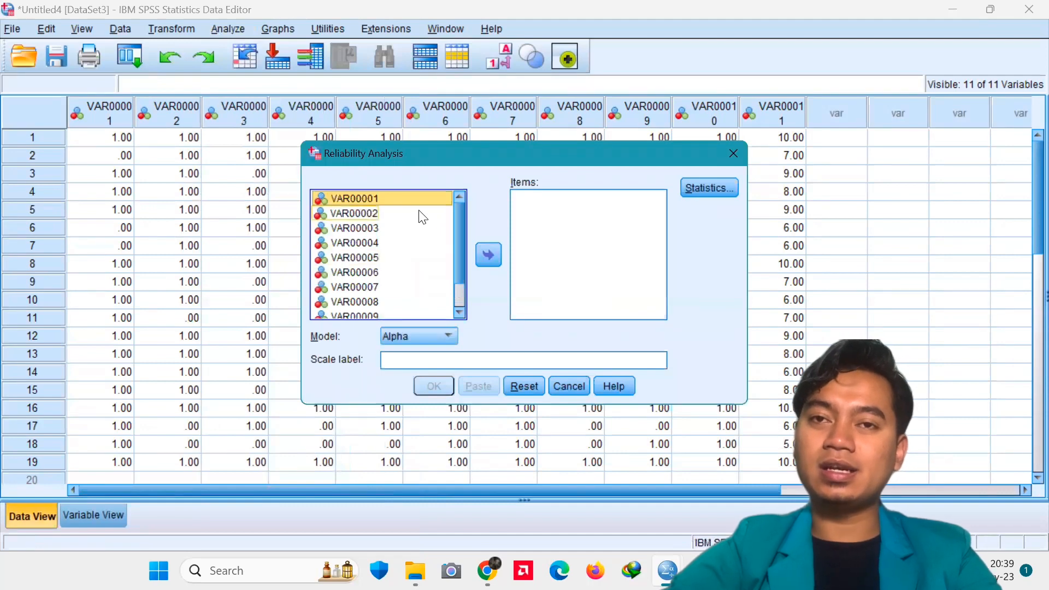
pyautogui.hotkey('ctrl', 'a')
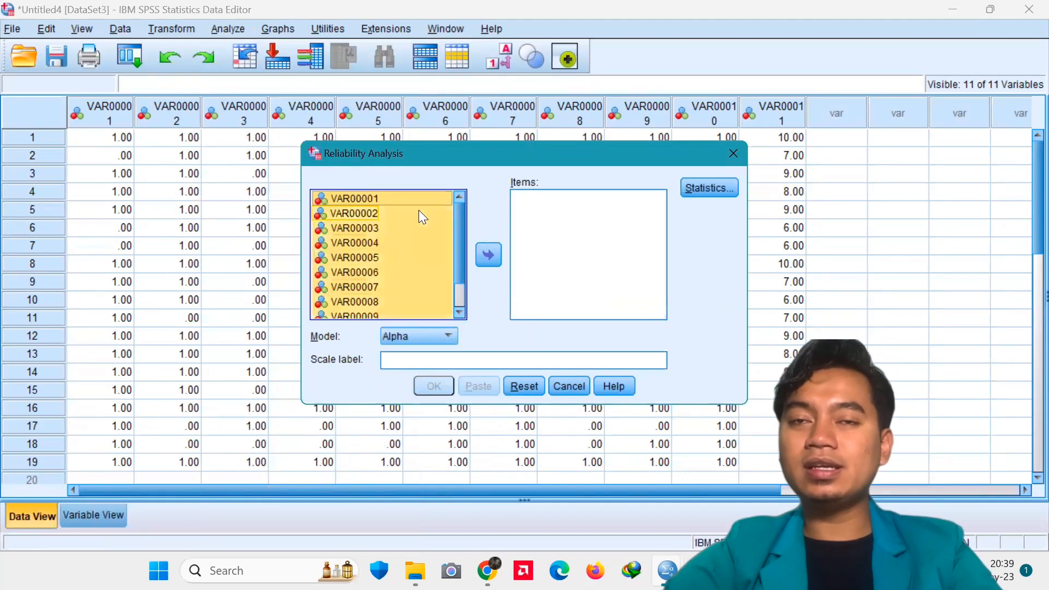
pyautogui.click(488, 255)
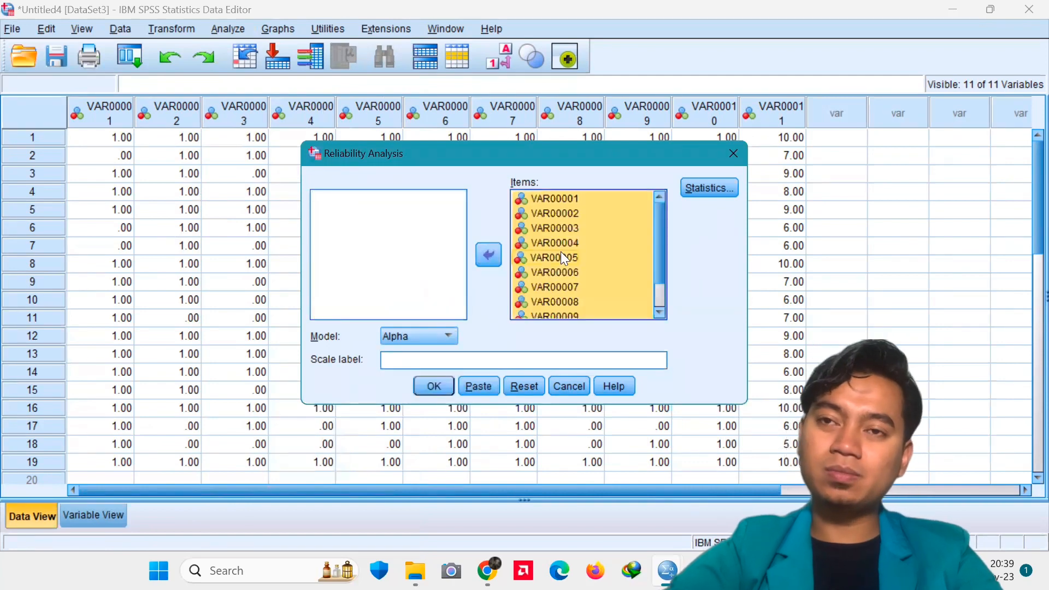
# Step: Remove the total score VAR00011 from the items and run the reliability analysis with the Alpha model
pyautogui.scroll(-2, 561, 252)
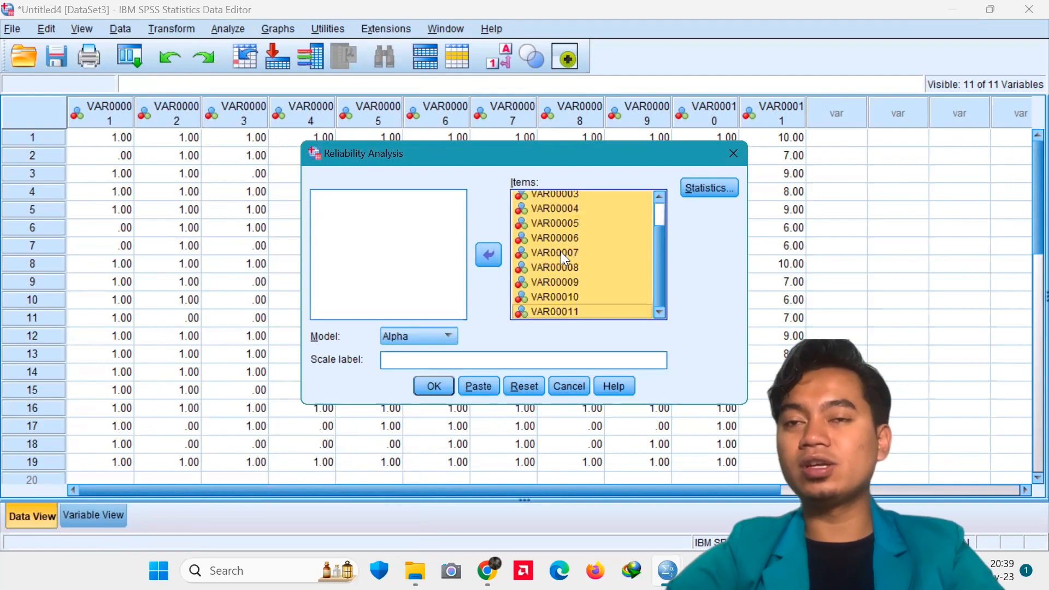
pyautogui.click(572, 311)
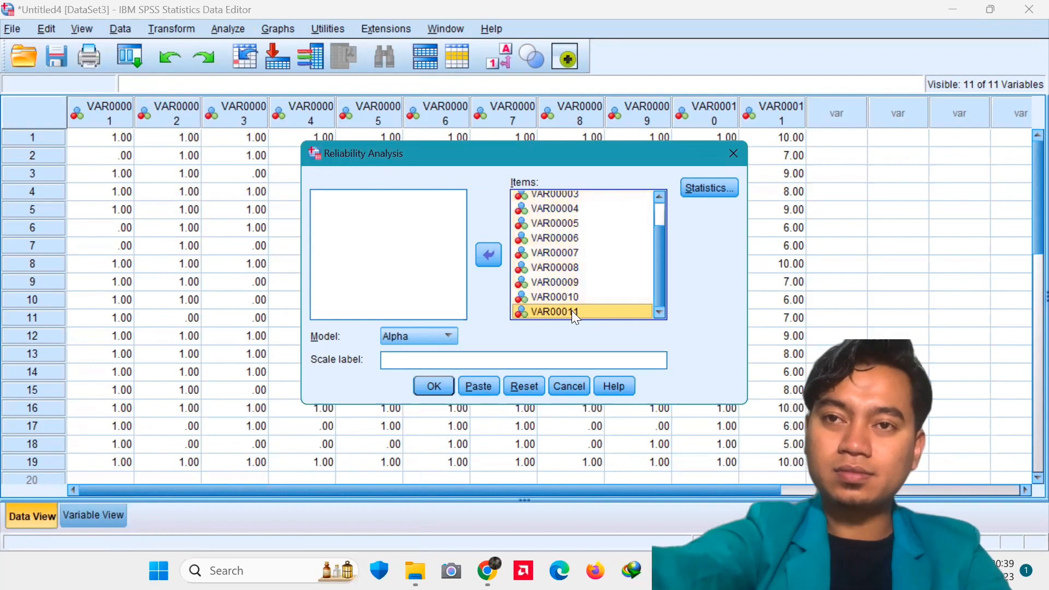
pyautogui.click(491, 256)
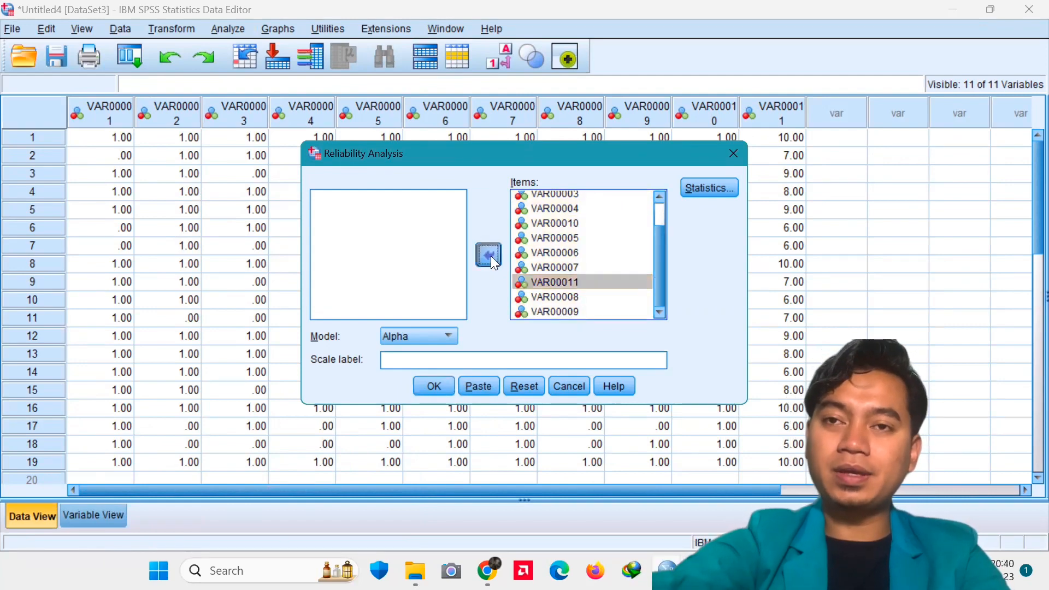
pyautogui.click(434, 386)
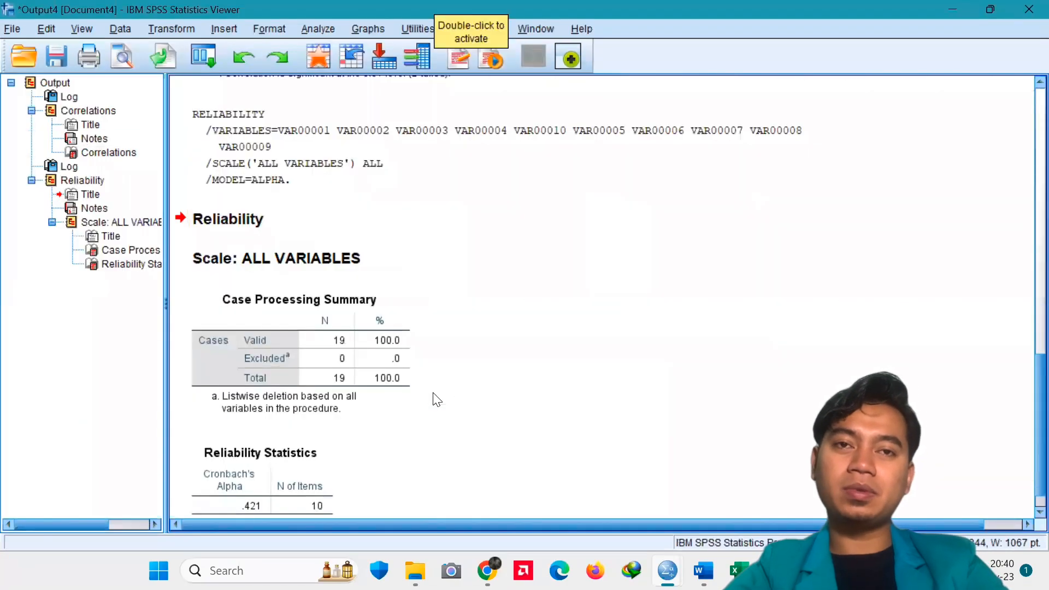
# Step: Examine the Reliability Statistics table, reading Cronbach's Alpha and the number of items
pyautogui.scroll(3, 438, 399)
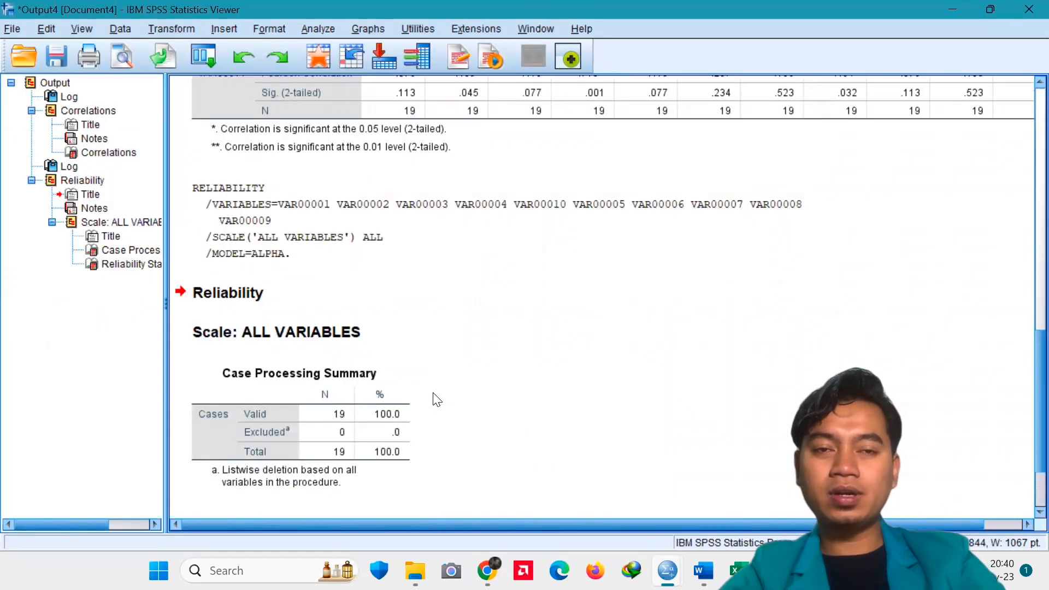
pyautogui.scroll(-4, 437, 399)
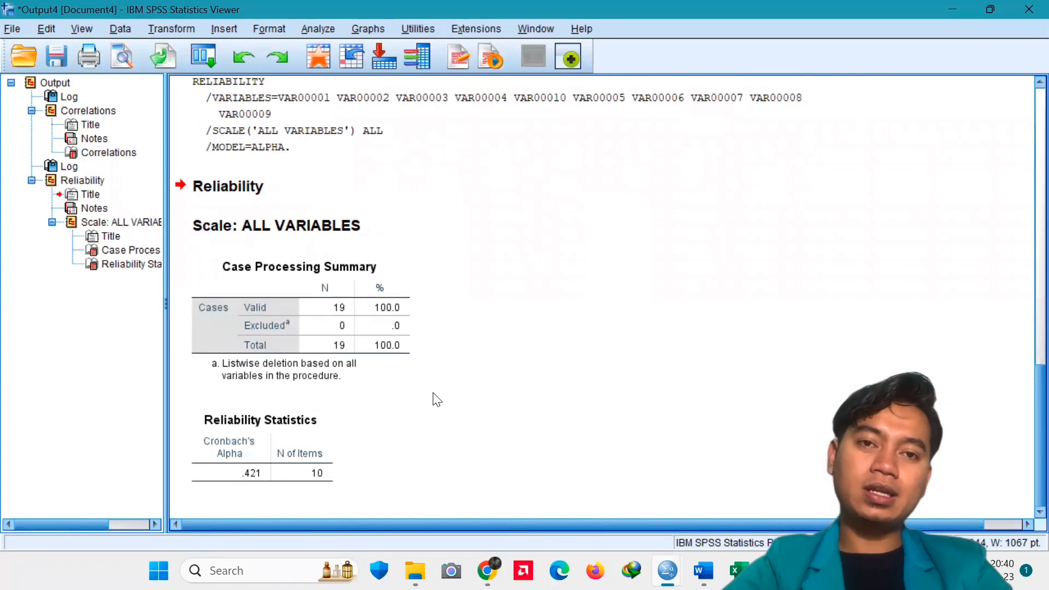
pyautogui.click(286, 420)
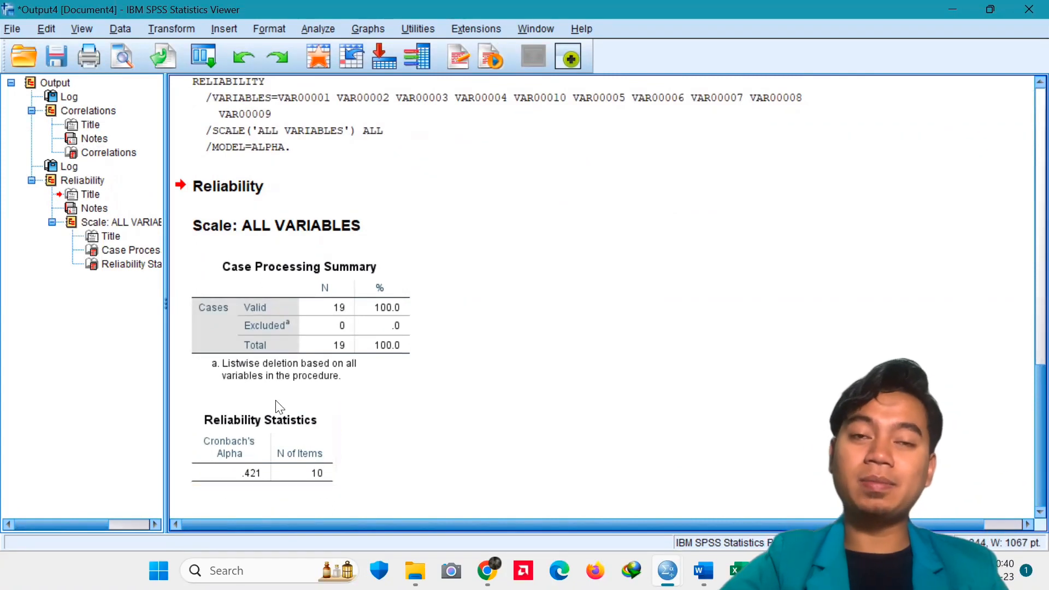
pyautogui.press('Up')
pyautogui.click(245, 420)
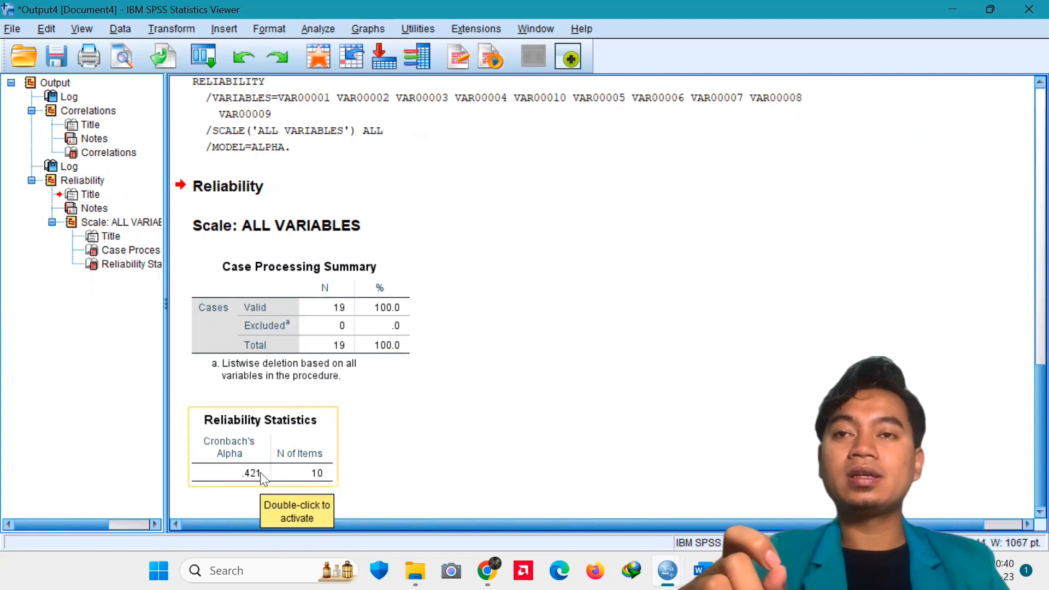
pyautogui.click(433, 398)
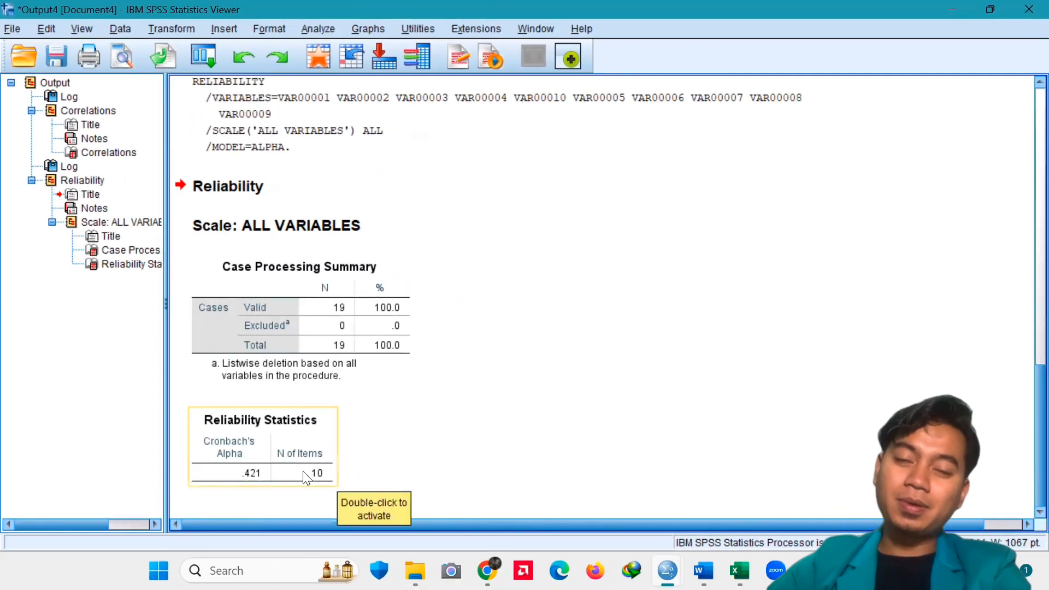
# Step: Set up a Frequencies analysis in the score data set for items VAR00001 to VAR00010, leaving out the total VAR00011
pyautogui.moveTo(668, 569)
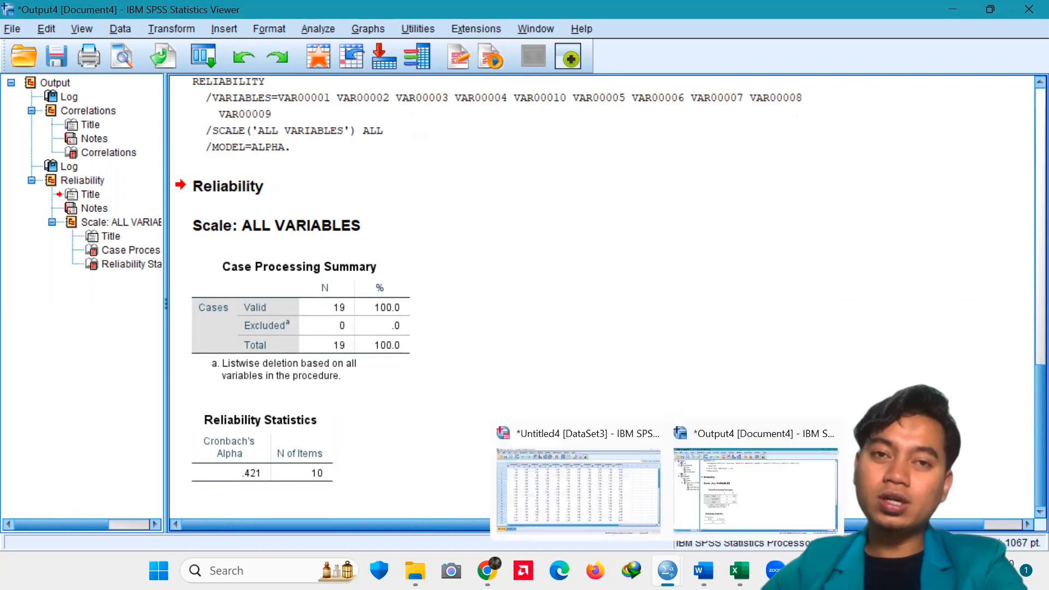
pyautogui.click(599, 510)
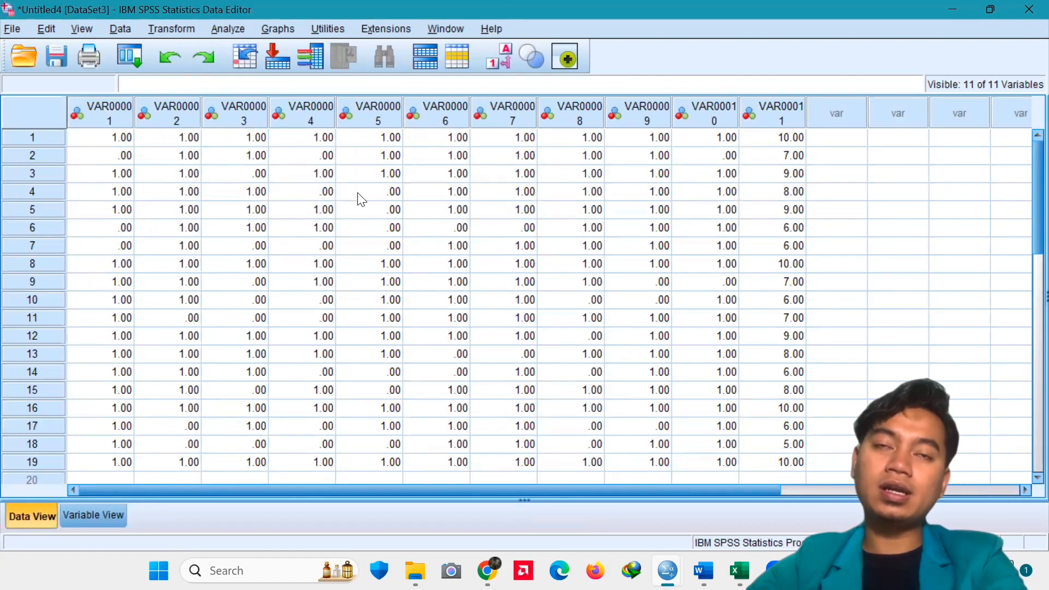
pyautogui.click(230, 28)
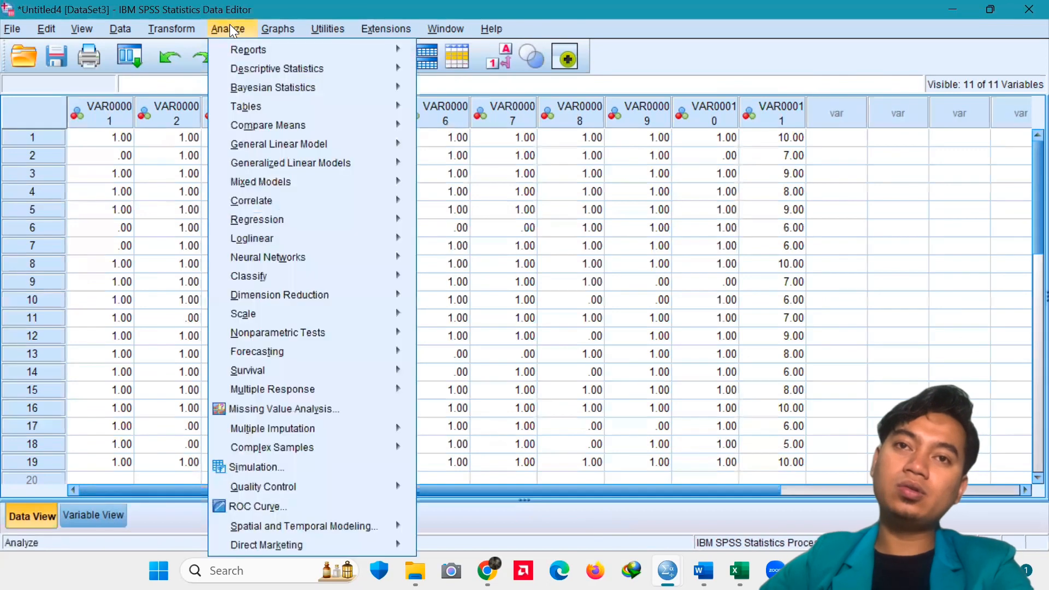
pyautogui.moveTo(259, 68)
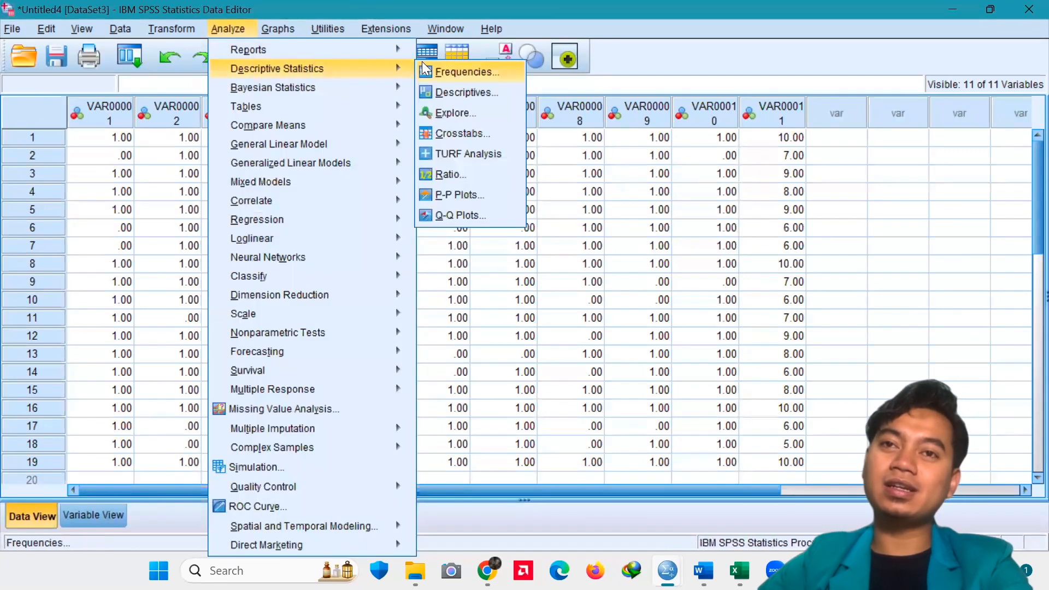
pyautogui.click(447, 71)
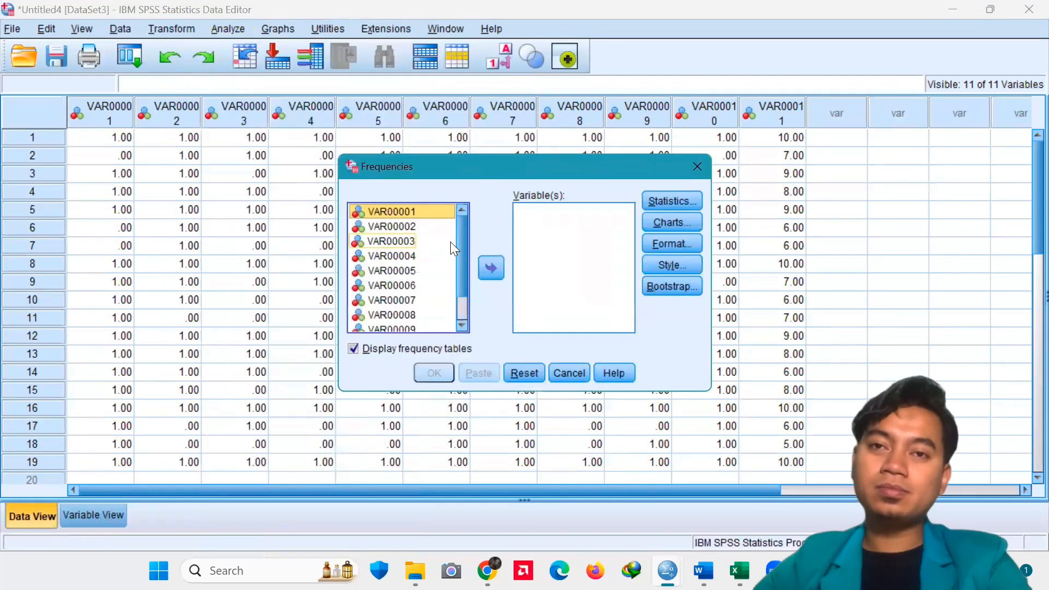
pyautogui.hotkey('ctrl', 'a')
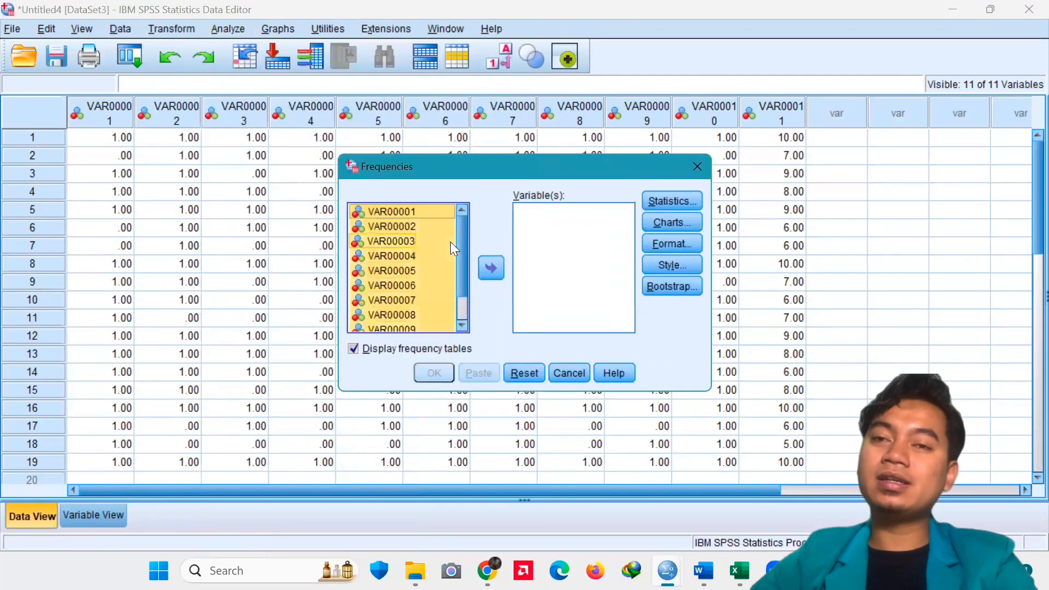
pyautogui.click(491, 268)
pyautogui.scroll(-1, 546, 277)
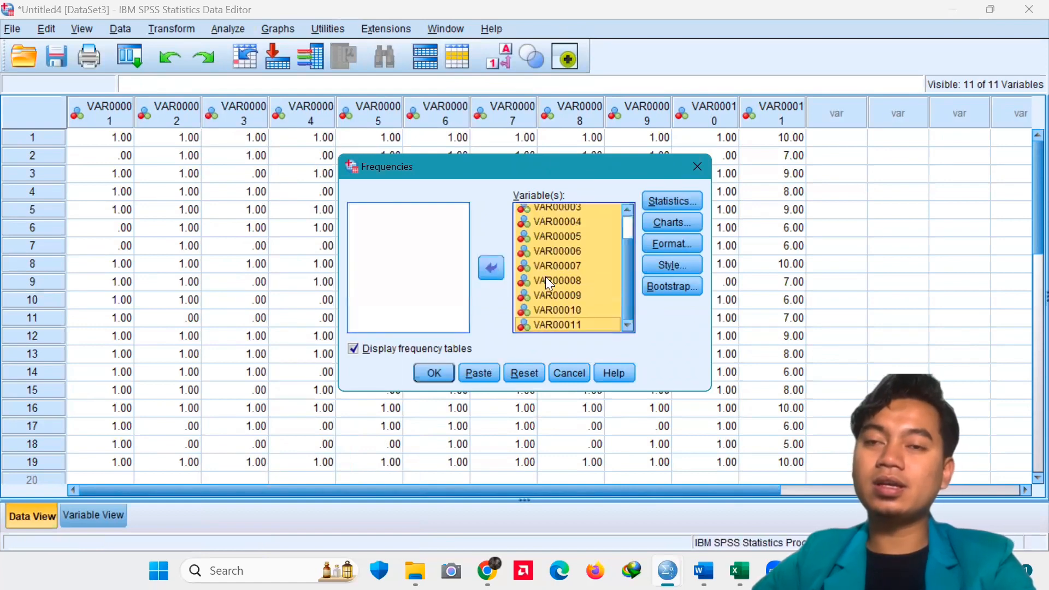
pyautogui.click(570, 325)
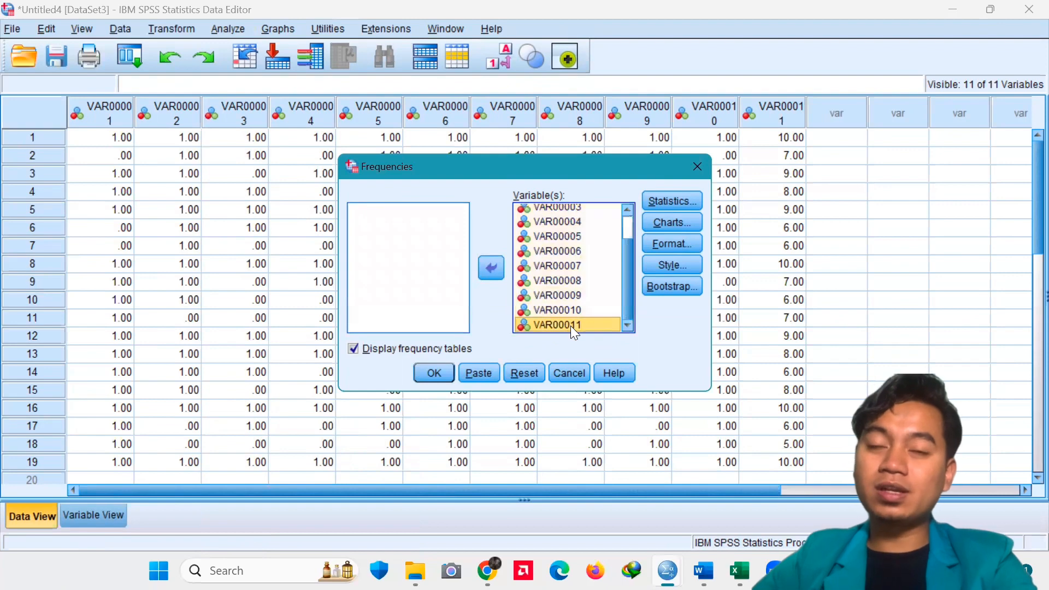
pyautogui.click(489, 268)
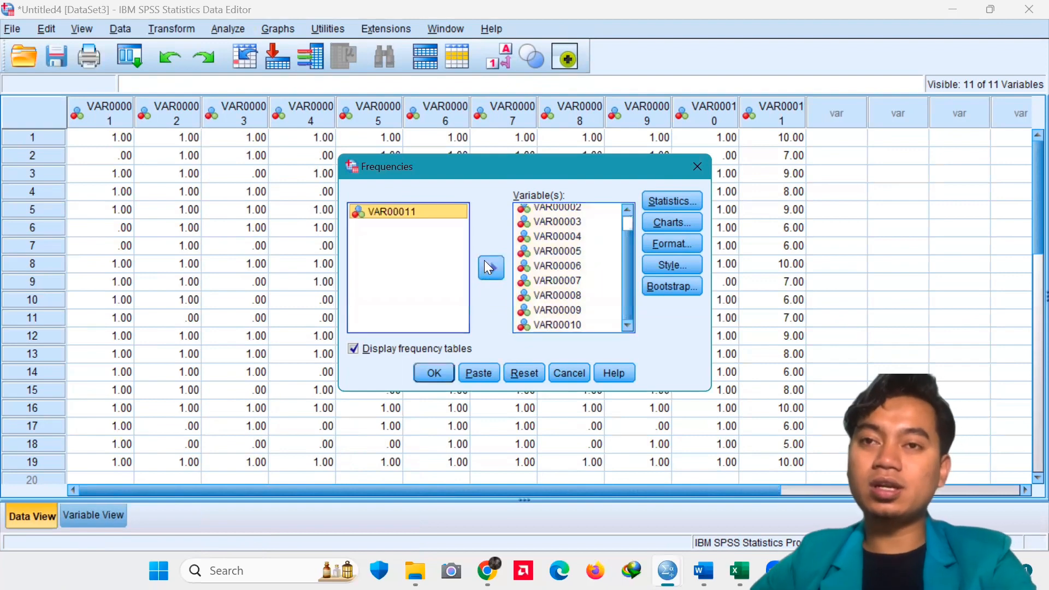
# Step: Include the mean in the frequency statistics and run the Frequencies analysis with frequency tables displayed
pyautogui.click(662, 200)
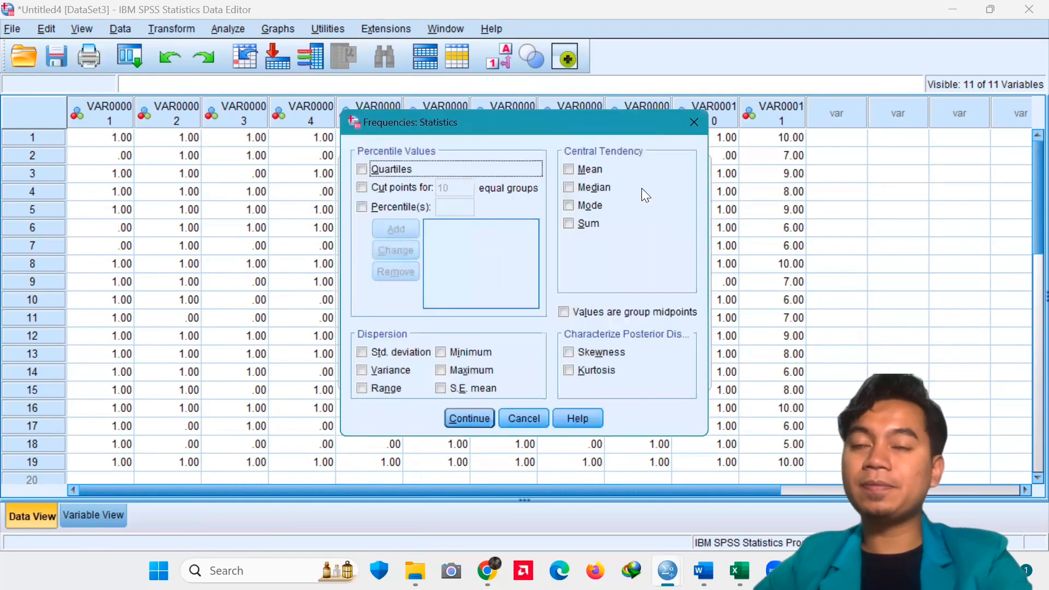
pyautogui.click(569, 169)
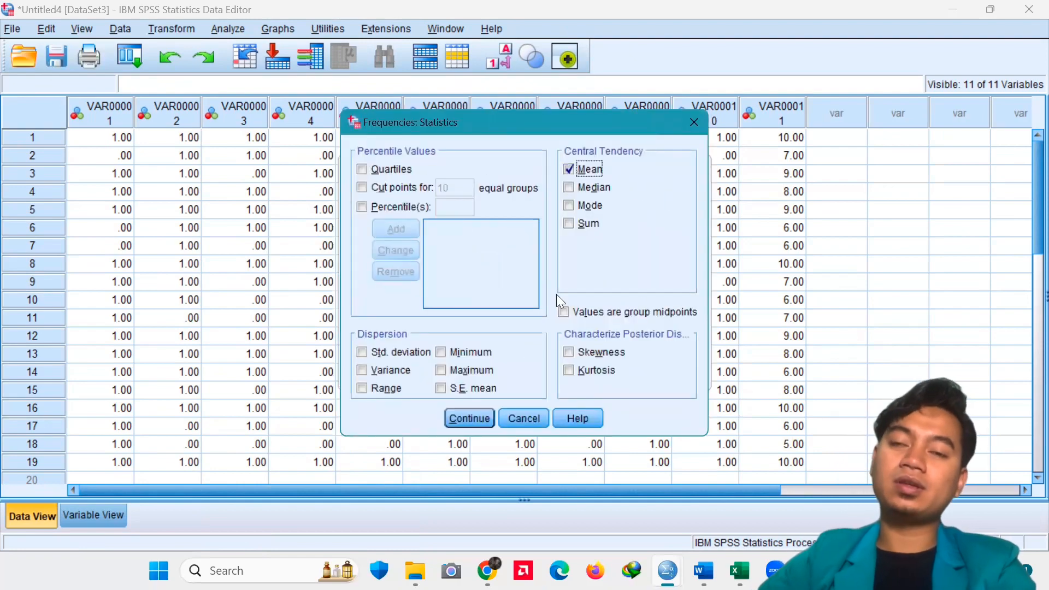
pyautogui.click(462, 418)
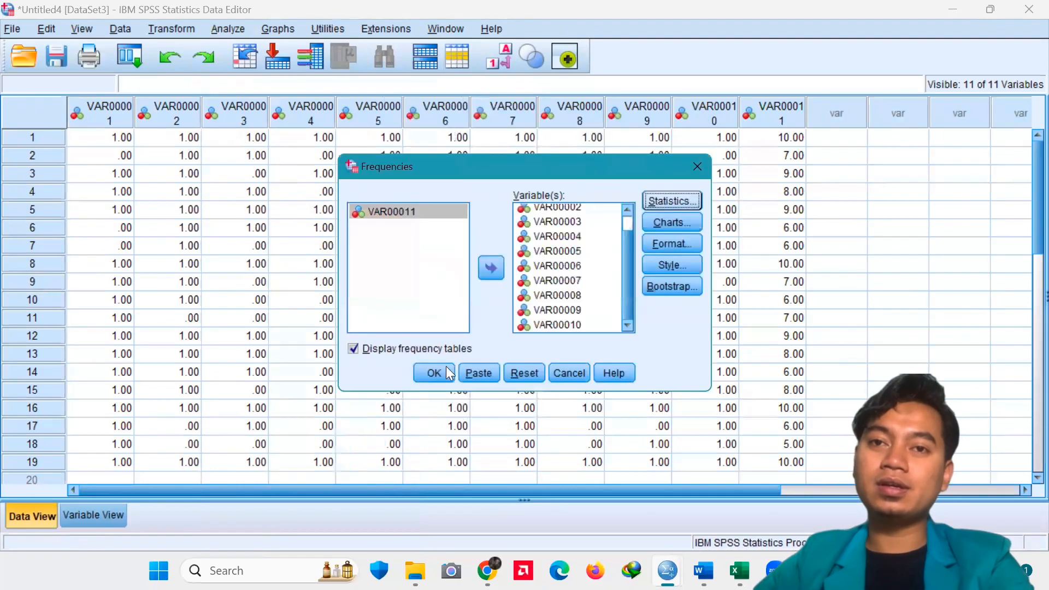
pyautogui.click(432, 373)
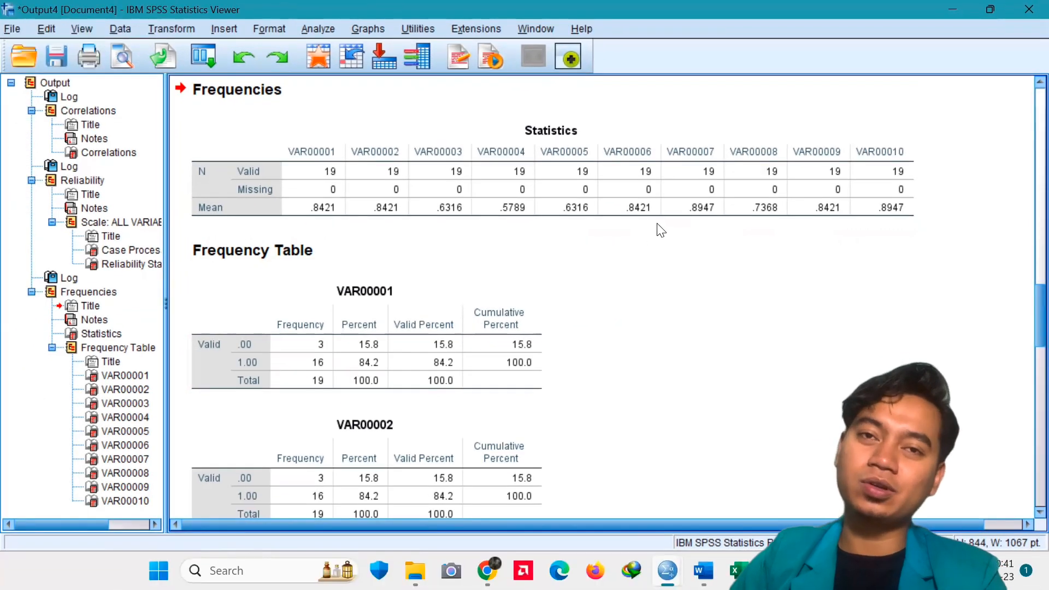
# Step: Rerun the Alpha reliability analysis on items VAR00001 to VAR00010 in the score data set, adding descriptives for item, scale and scale if item deleted
pyautogui.moveTo(668, 569)
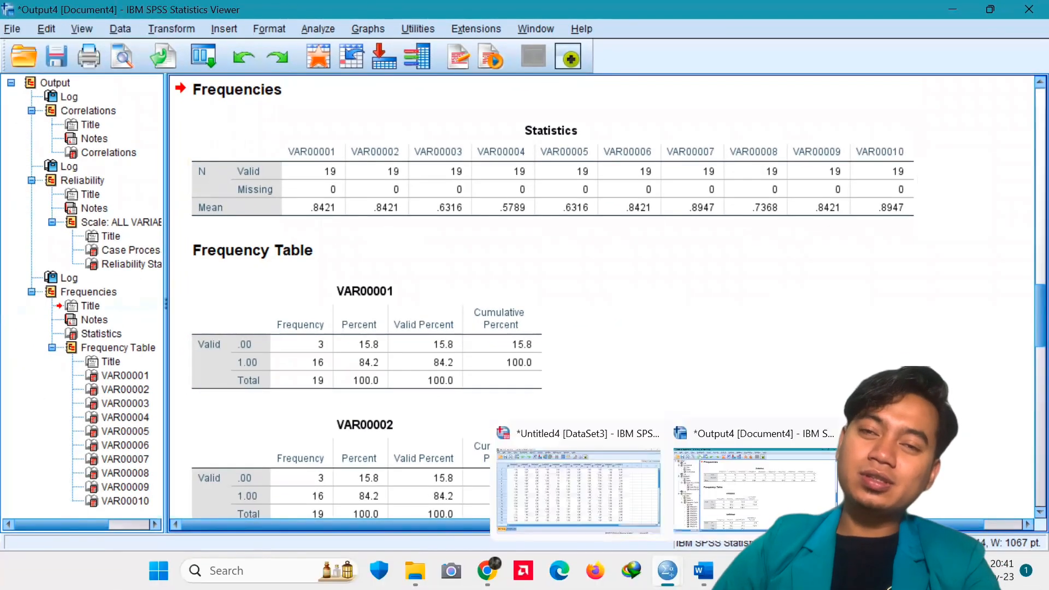
pyautogui.click(620, 498)
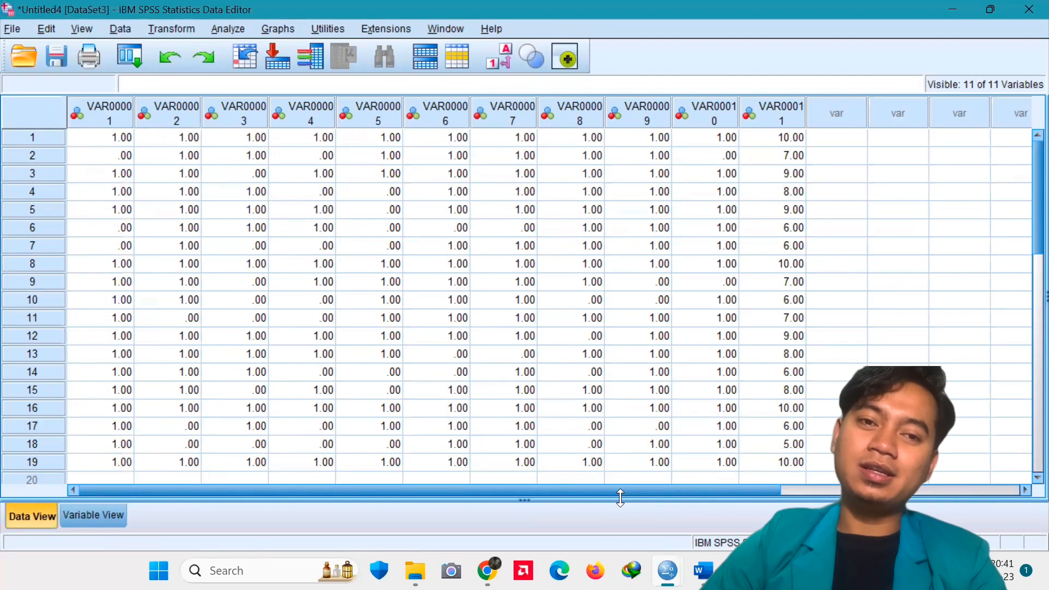
pyautogui.click(238, 30)
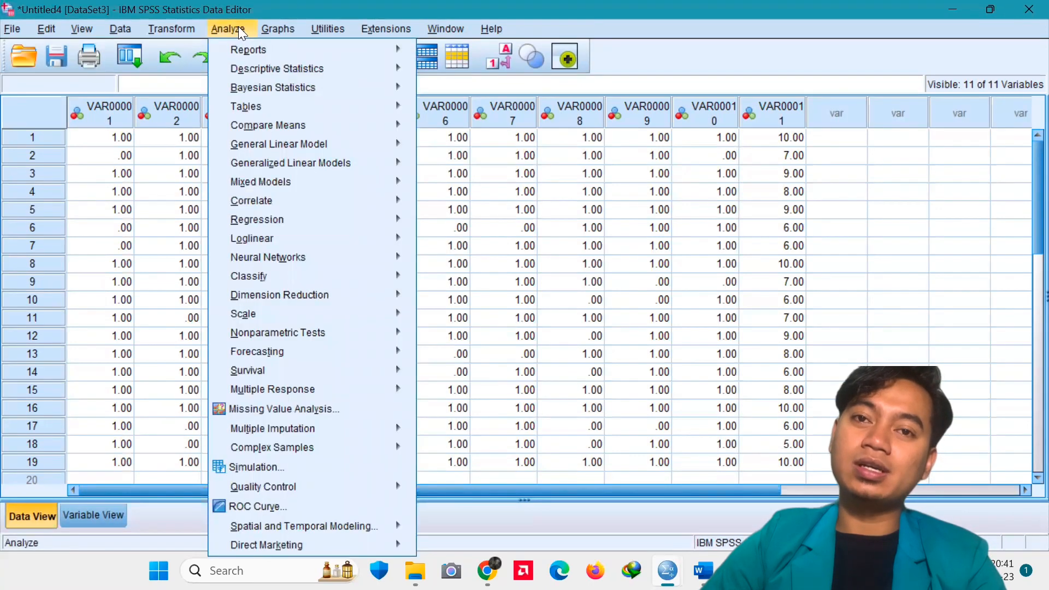
pyautogui.moveTo(279, 321)
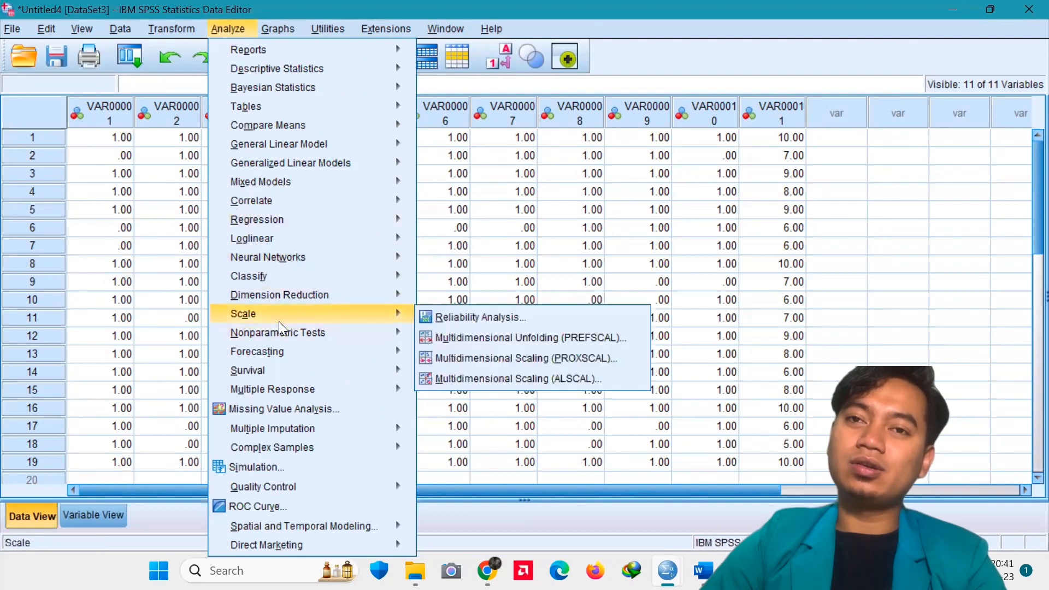
pyautogui.click(456, 320)
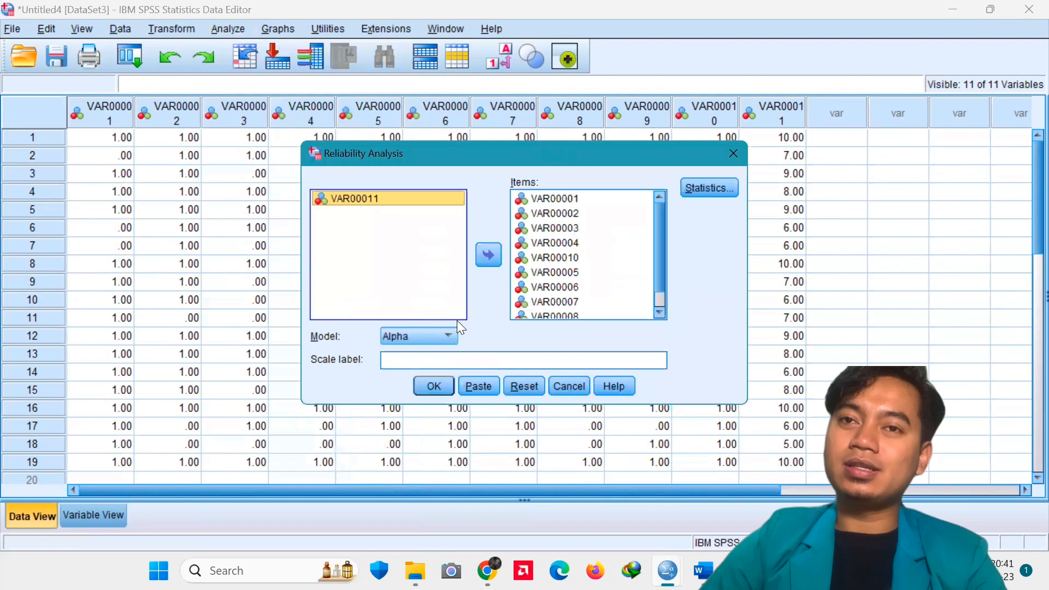
pyautogui.click(703, 192)
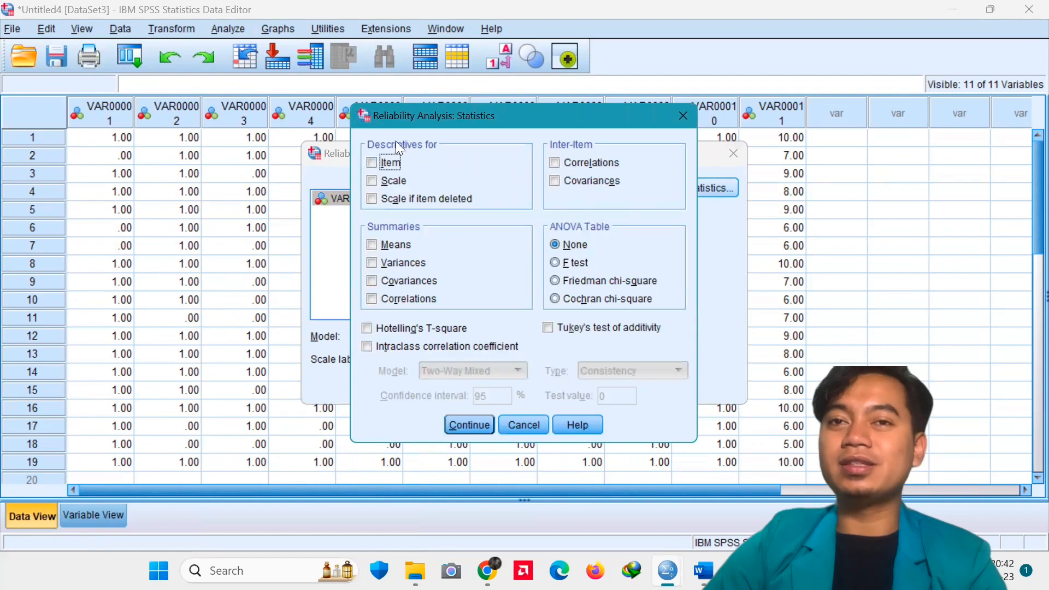
pyautogui.click(369, 162)
pyautogui.click(371, 200)
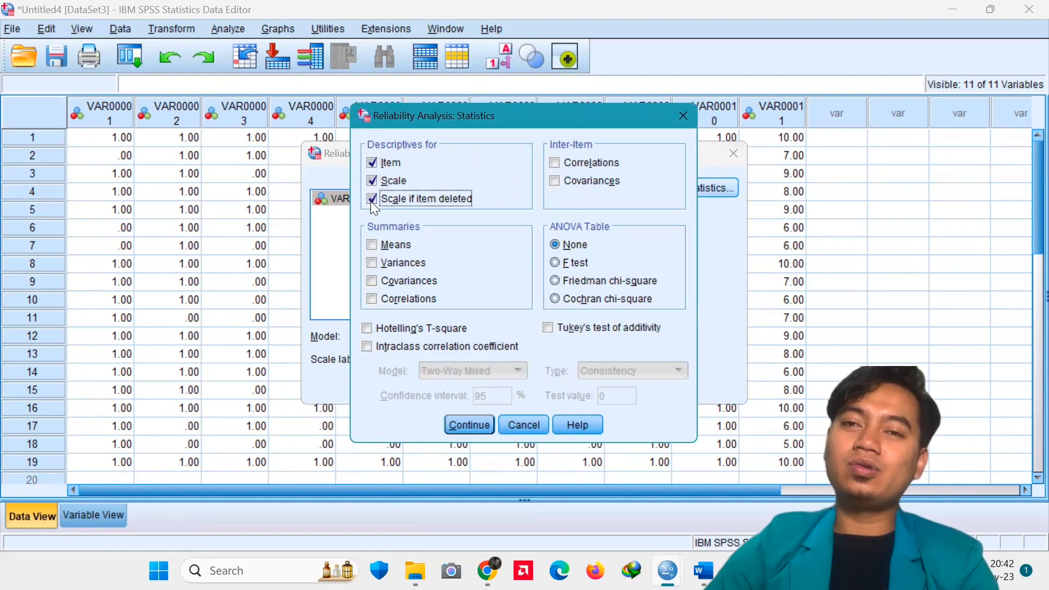
pyautogui.click(474, 421)
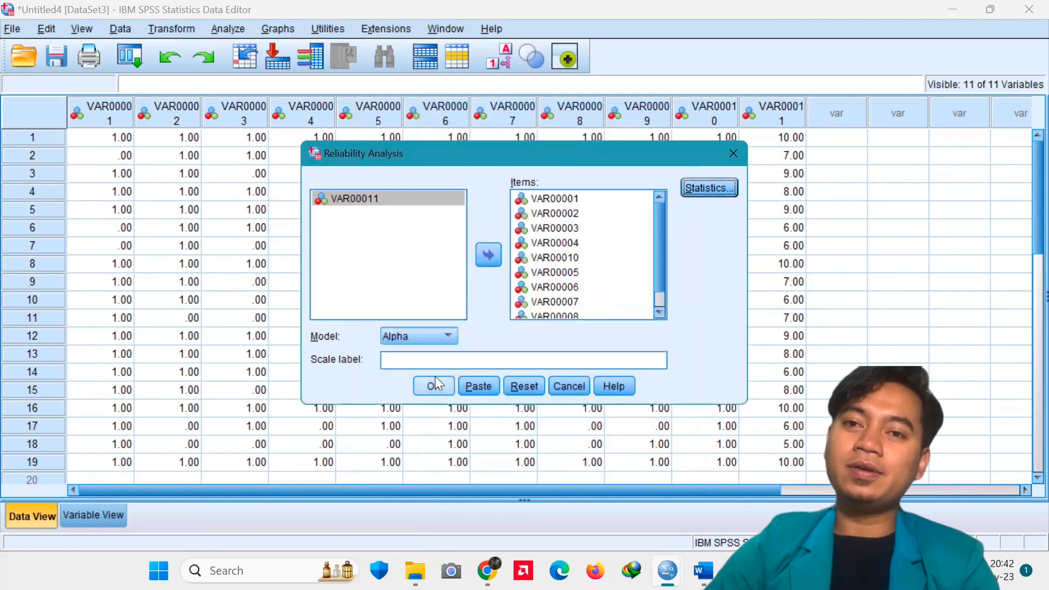
pyautogui.click(435, 382)
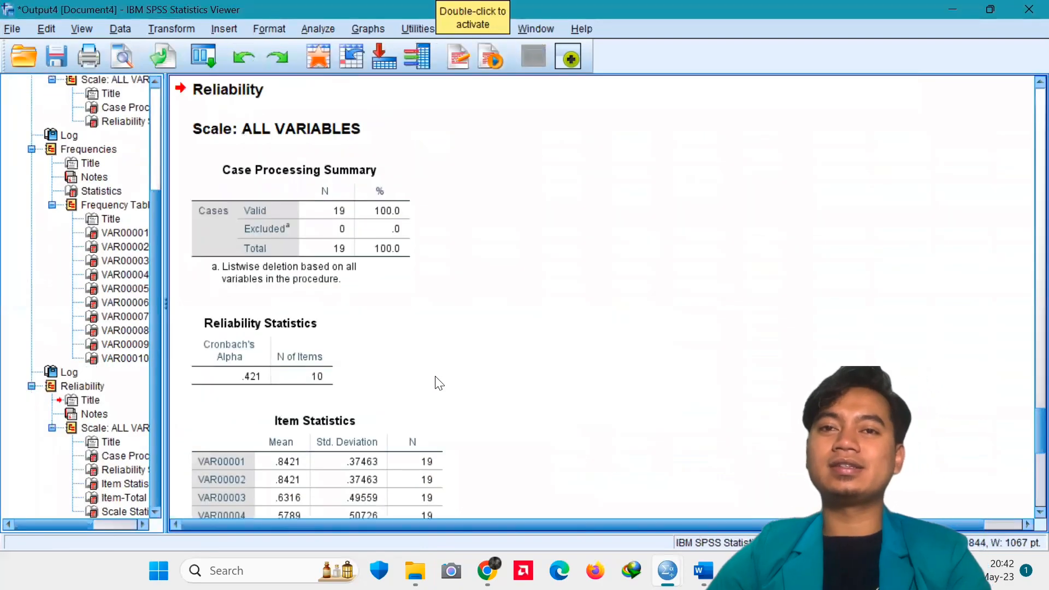
# Step: Examine the Item-Total Statistics table, reading the Corrected Item-Total Correlation of each item to judge its discriminating power
pyautogui.scroll(-6, 435, 382)
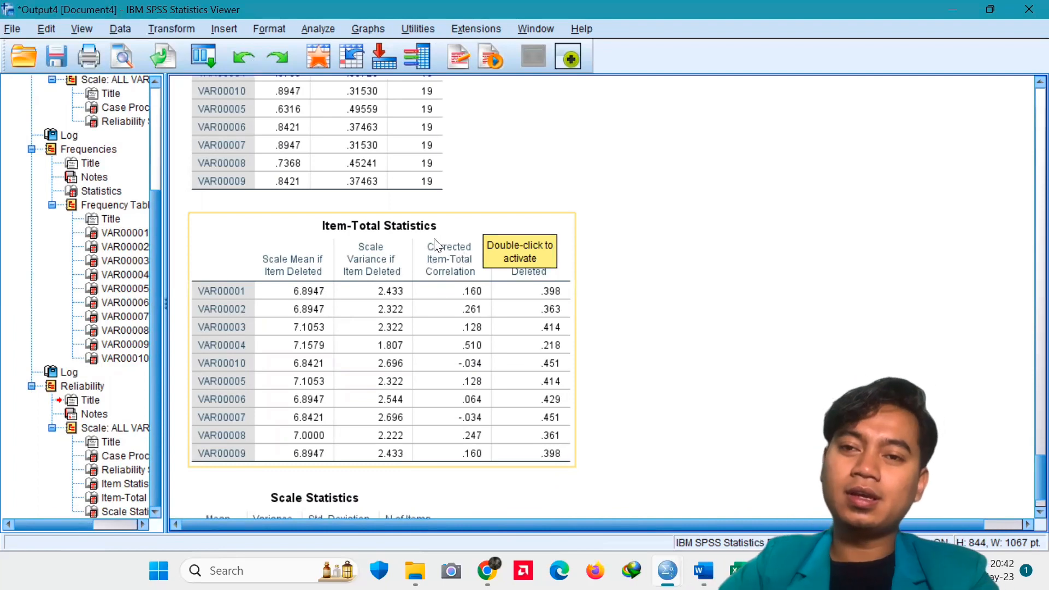
pyautogui.click(469, 276)
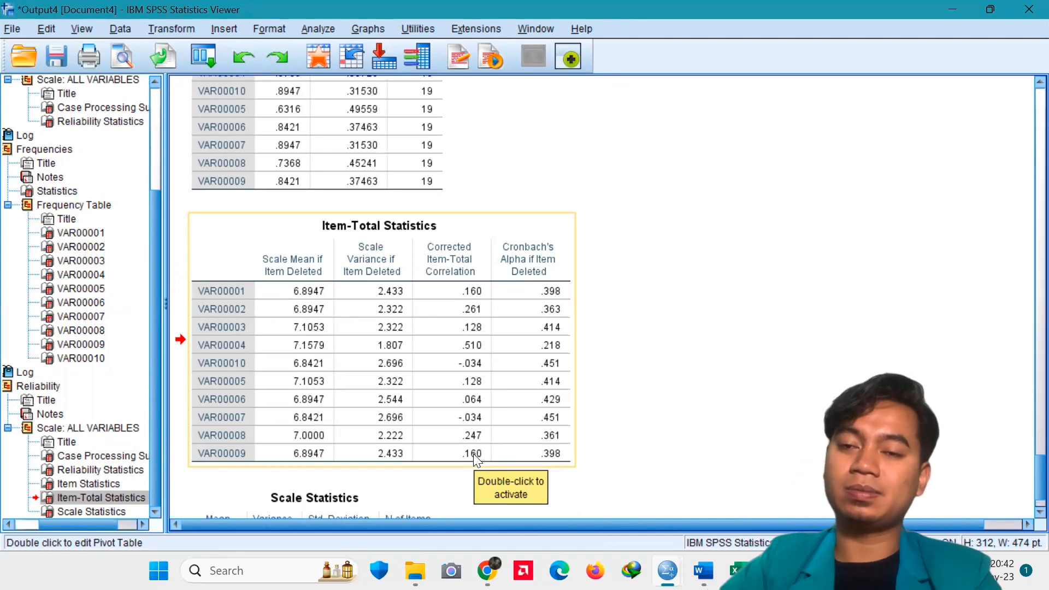
pyautogui.click(620, 411)
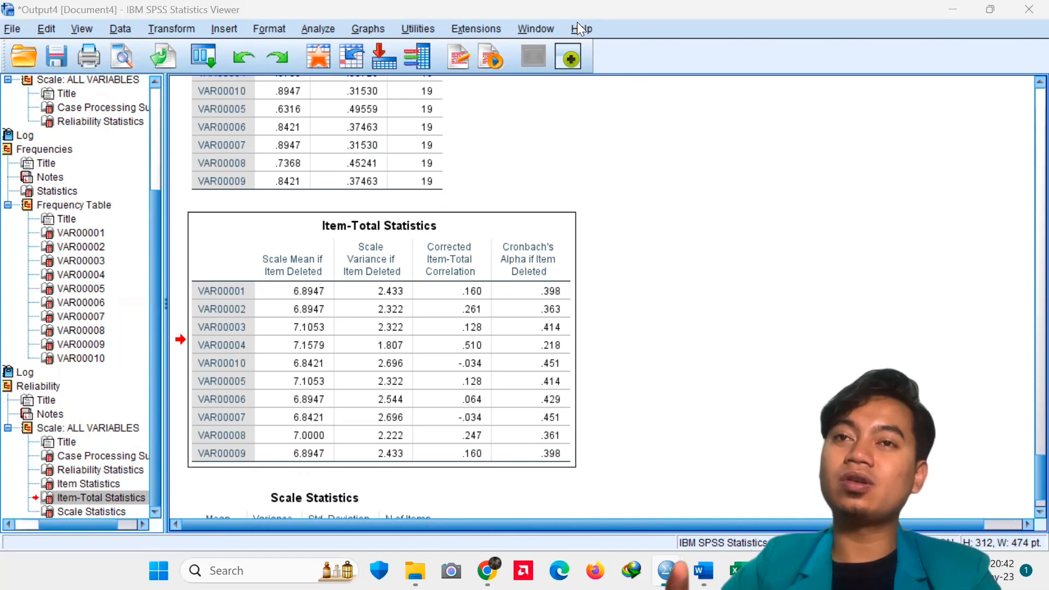
pyautogui.click(475, 456)
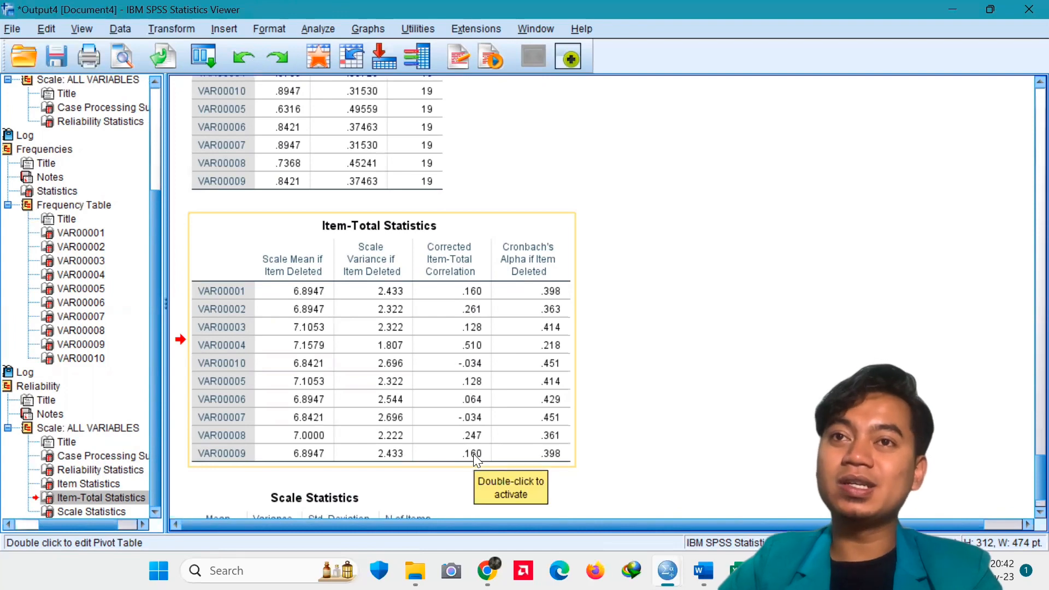
pyautogui.click(632, 412)
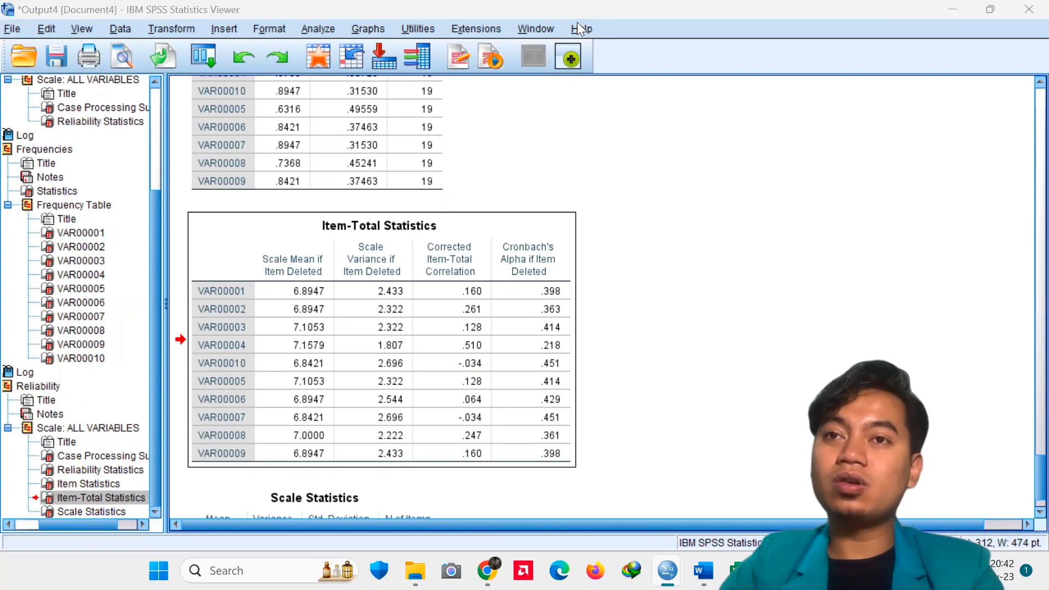
pyautogui.click(474, 444)
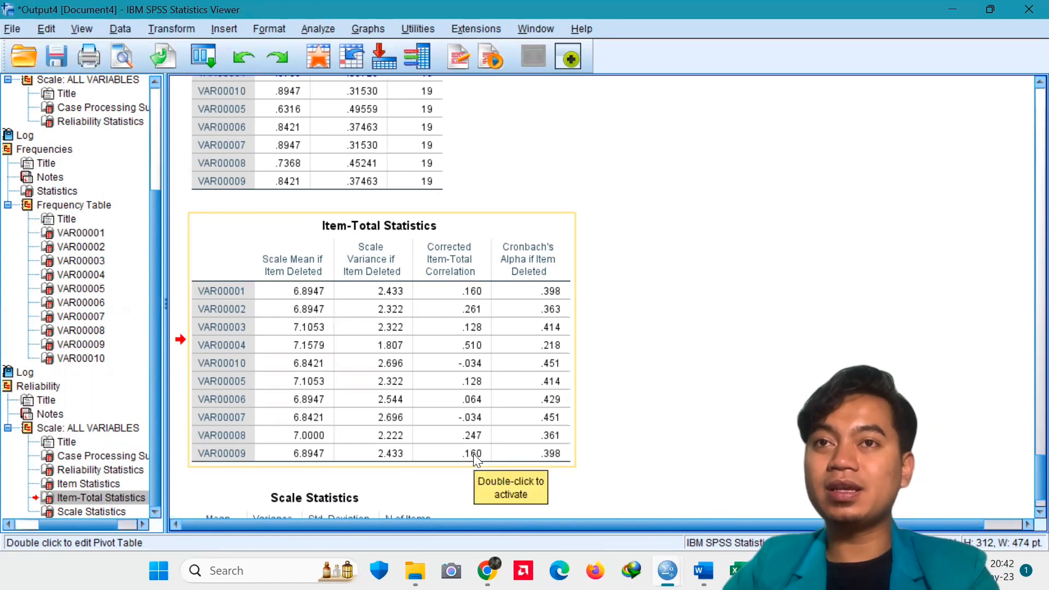
pyautogui.click(643, 405)
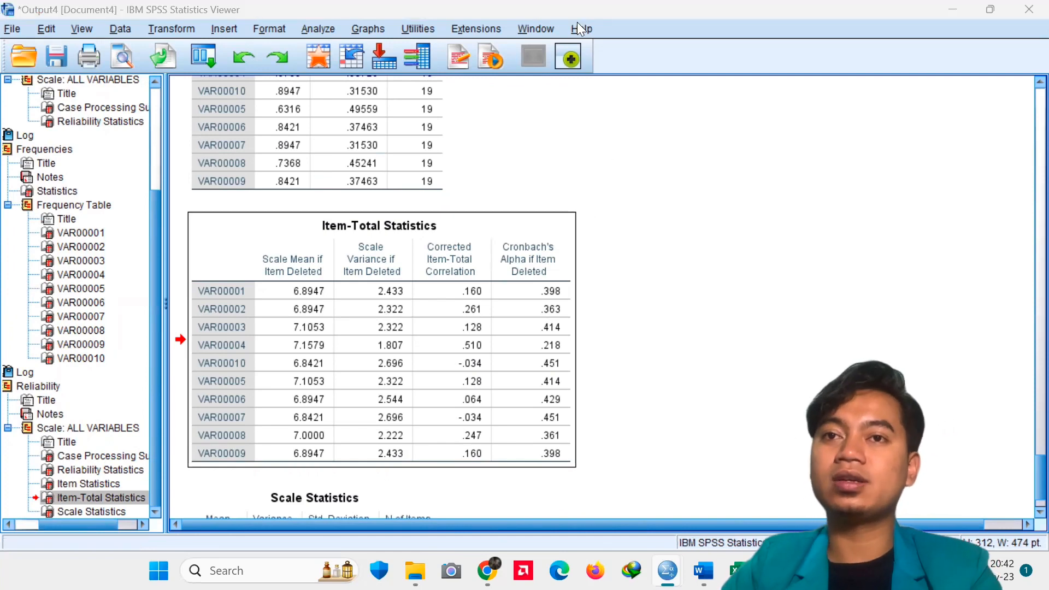
pyautogui.click(475, 445)
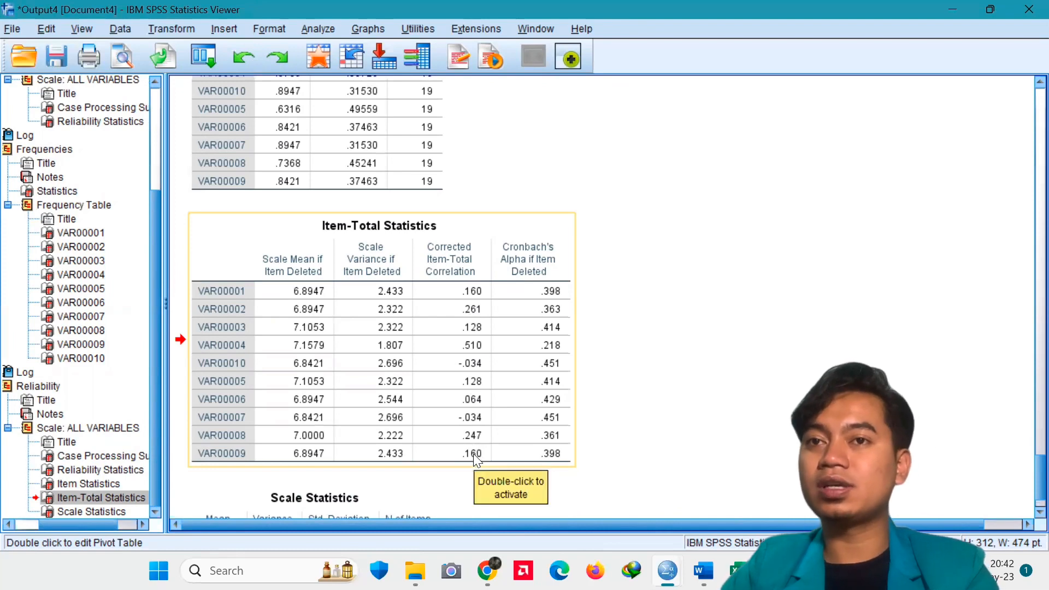
pyautogui.click(634, 412)
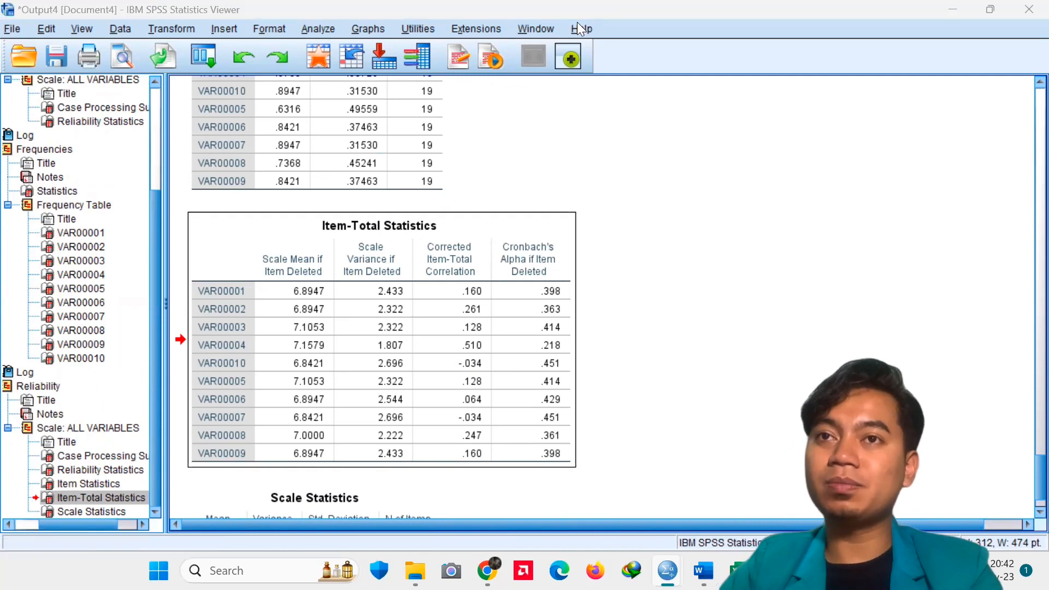
pyautogui.click(474, 443)
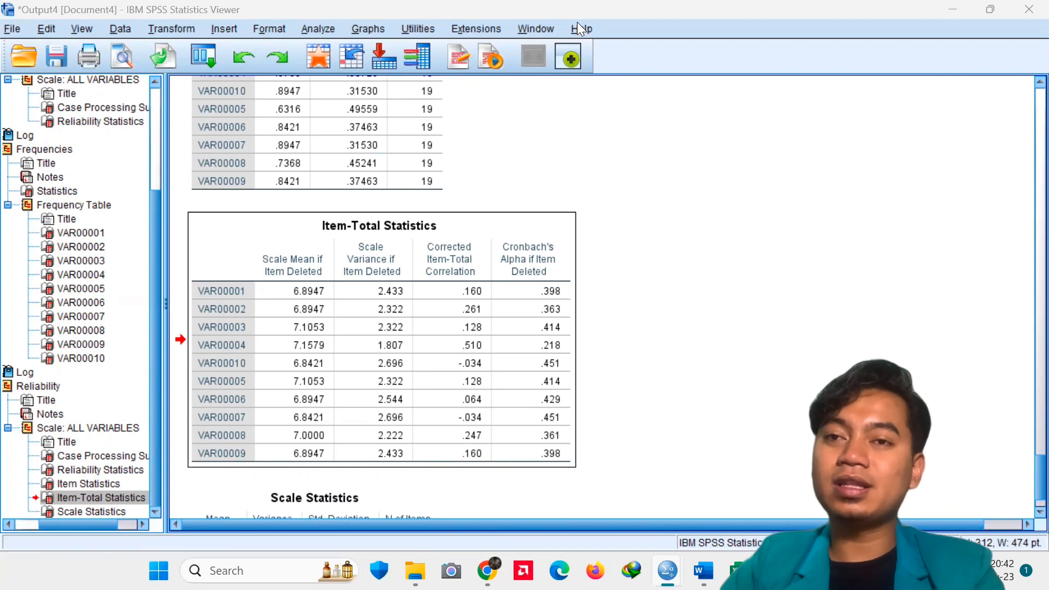
pyautogui.click(475, 447)
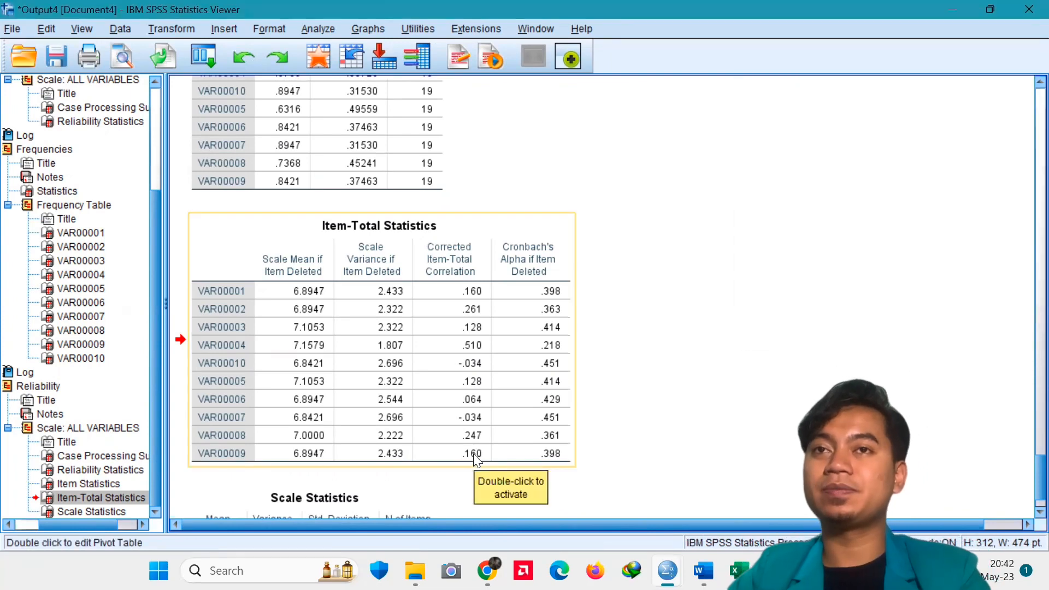
pyautogui.click(643, 410)
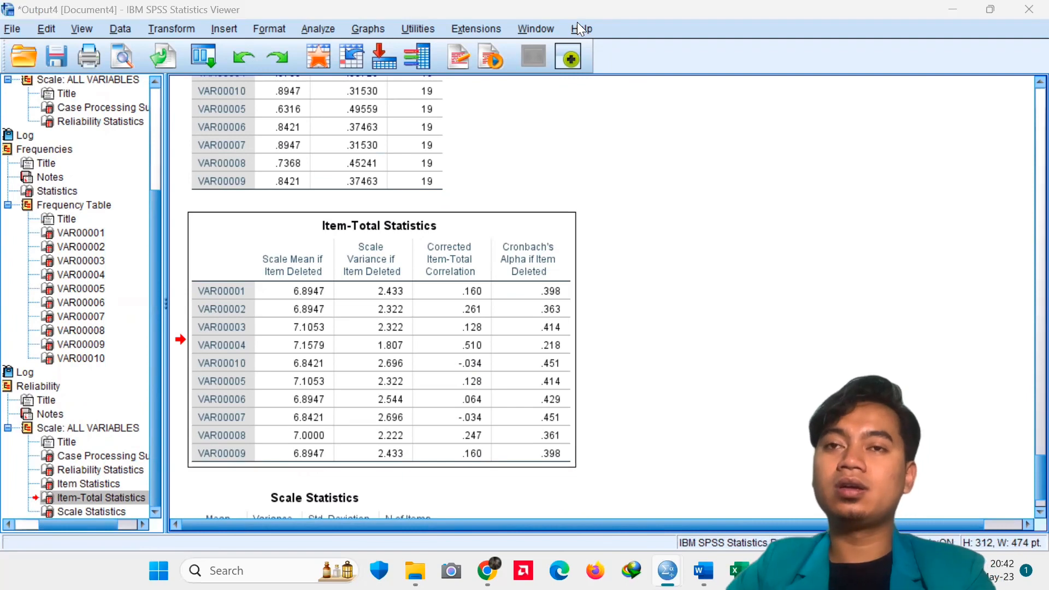
pyautogui.click(473, 444)
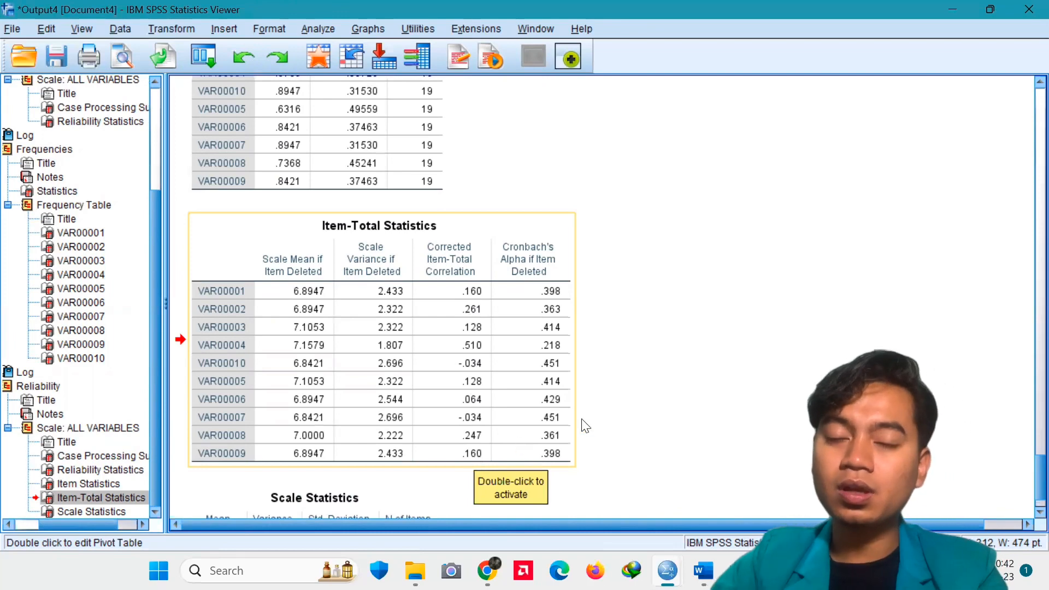
pyautogui.click(645, 410)
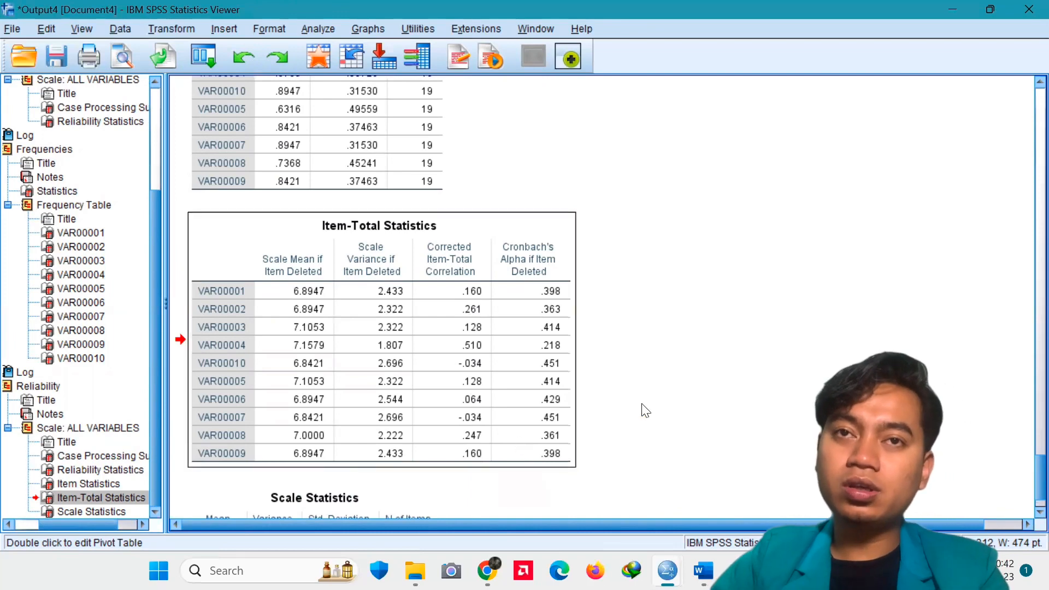